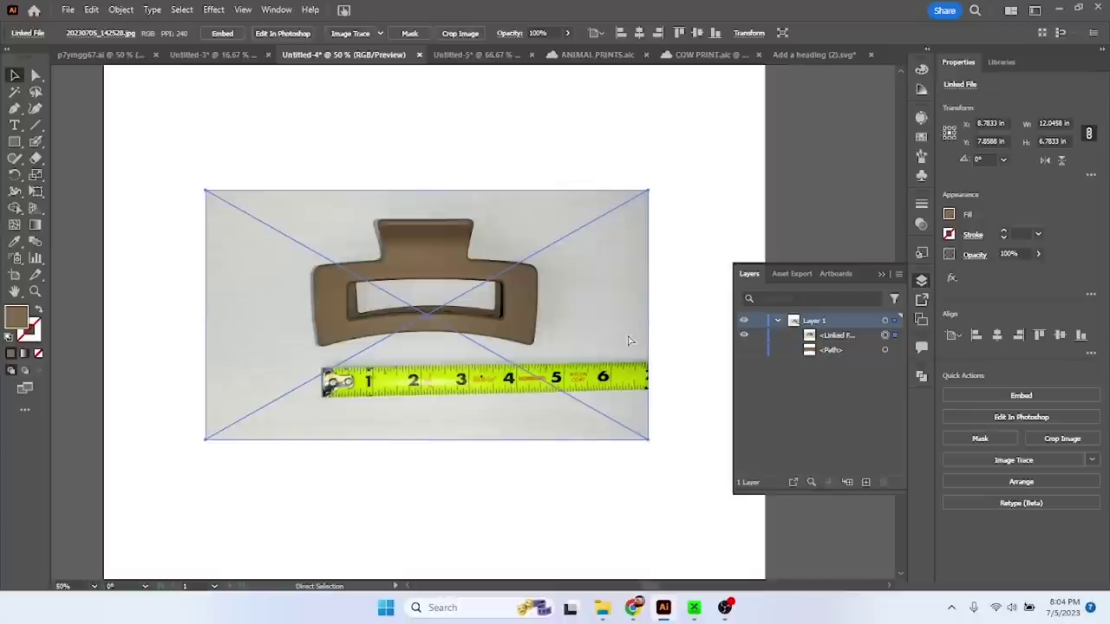
- Paste a second copy of the linked hair clip photo in place over the original and deselect it
key(shift)
key(ctrl+shift+v)
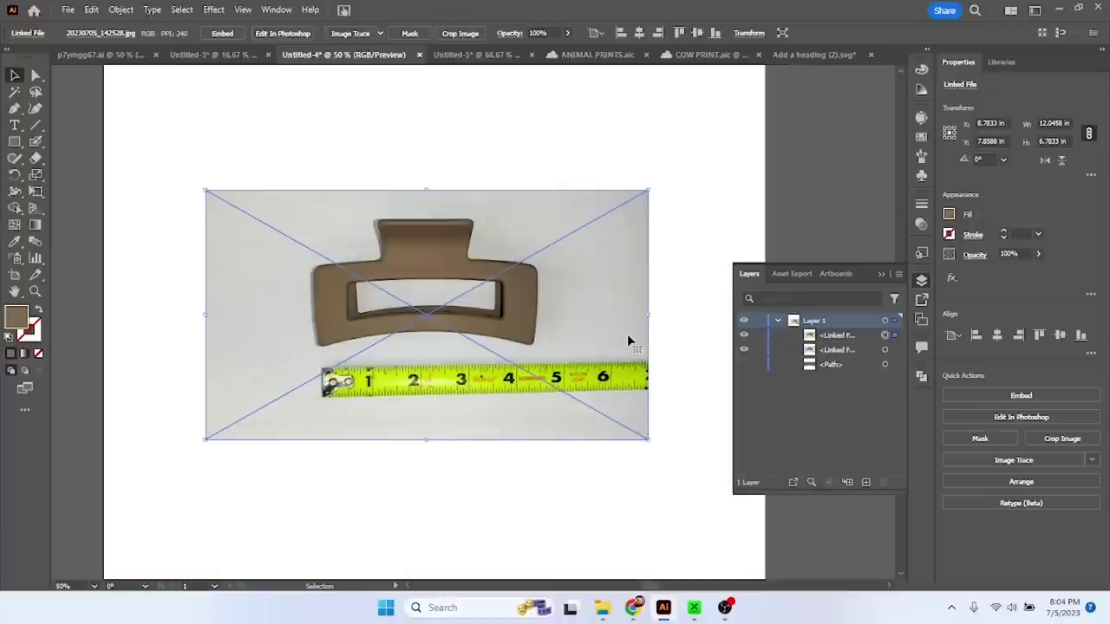
click(798, 175)
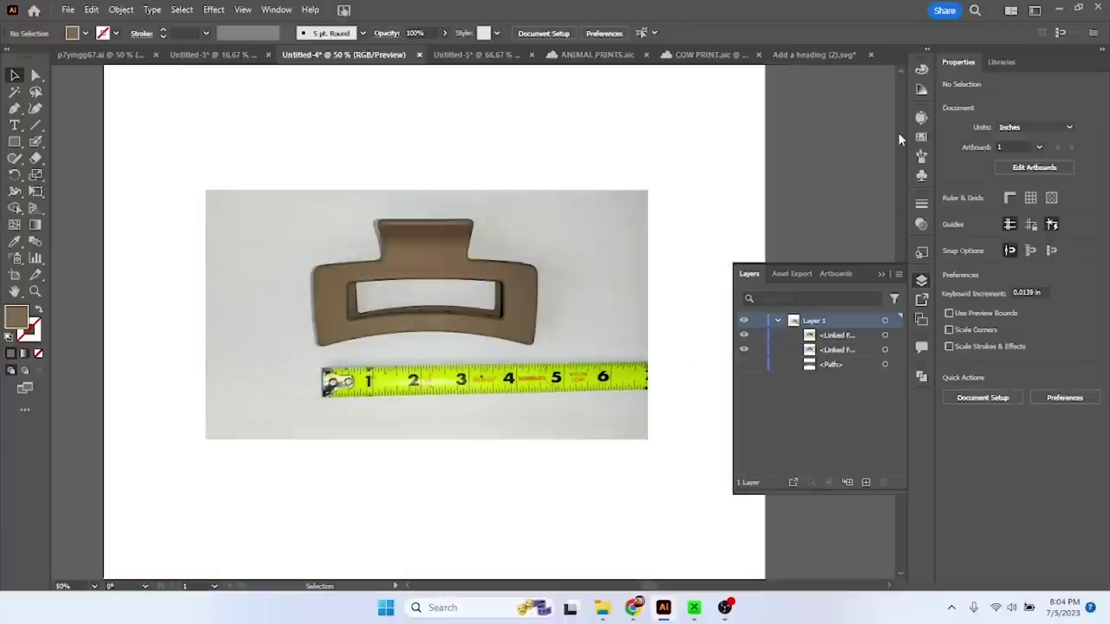
- Image-trace the upper copy of the hair clip photo using the 3 Colors preset
click(274, 11)
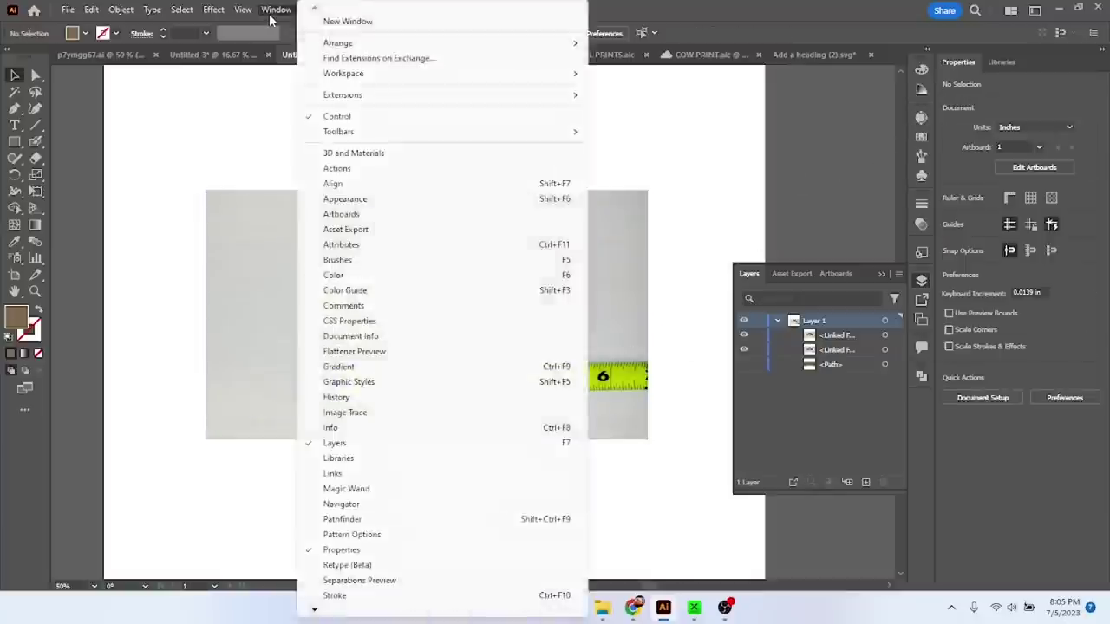
click(416, 413)
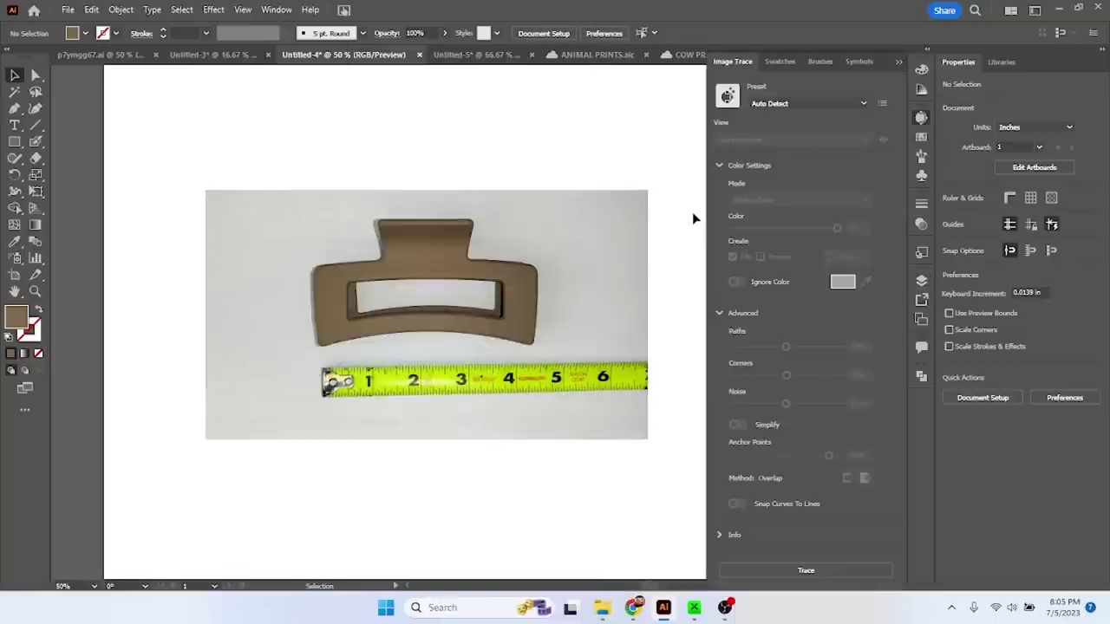
click(853, 102)
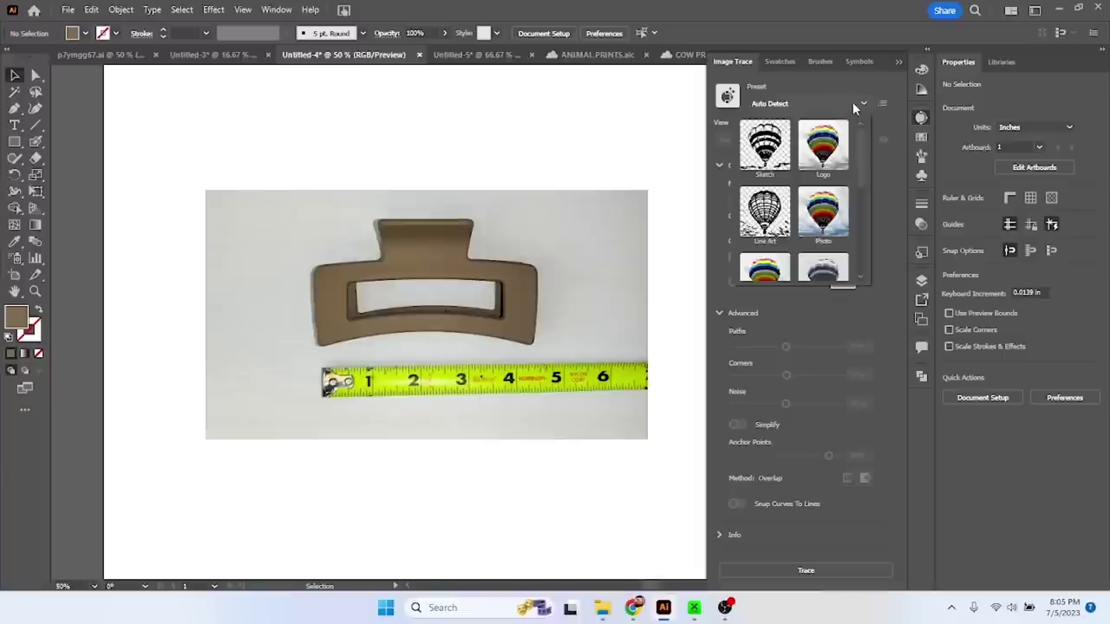
drag(861, 148, 858, 183)
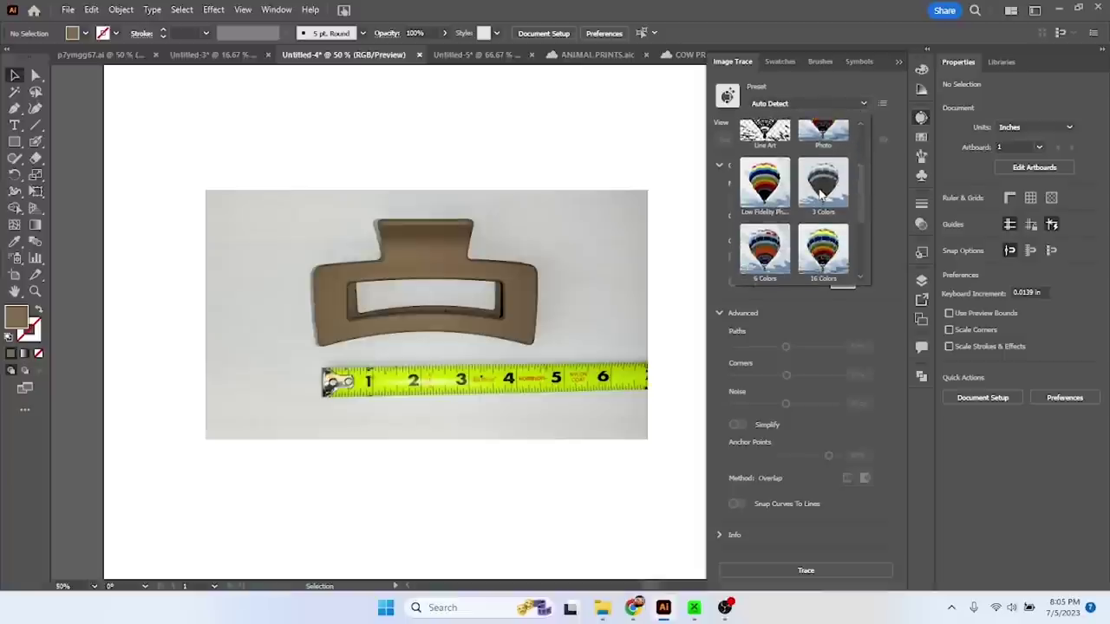
click(821, 193)
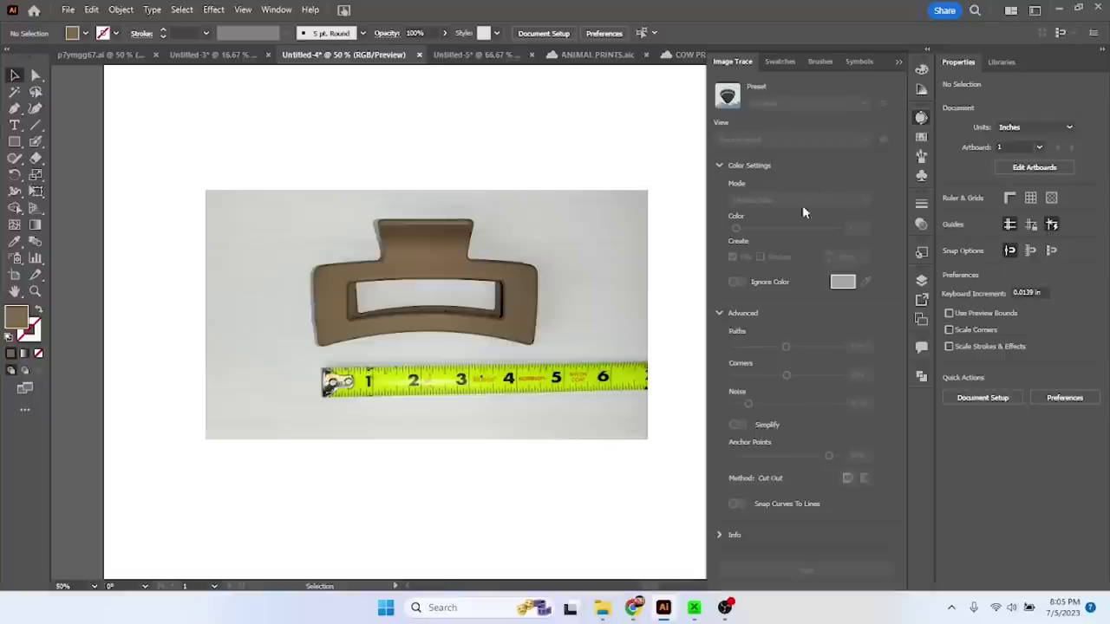
click(382, 314)
scroll(382, 314, up, 3)
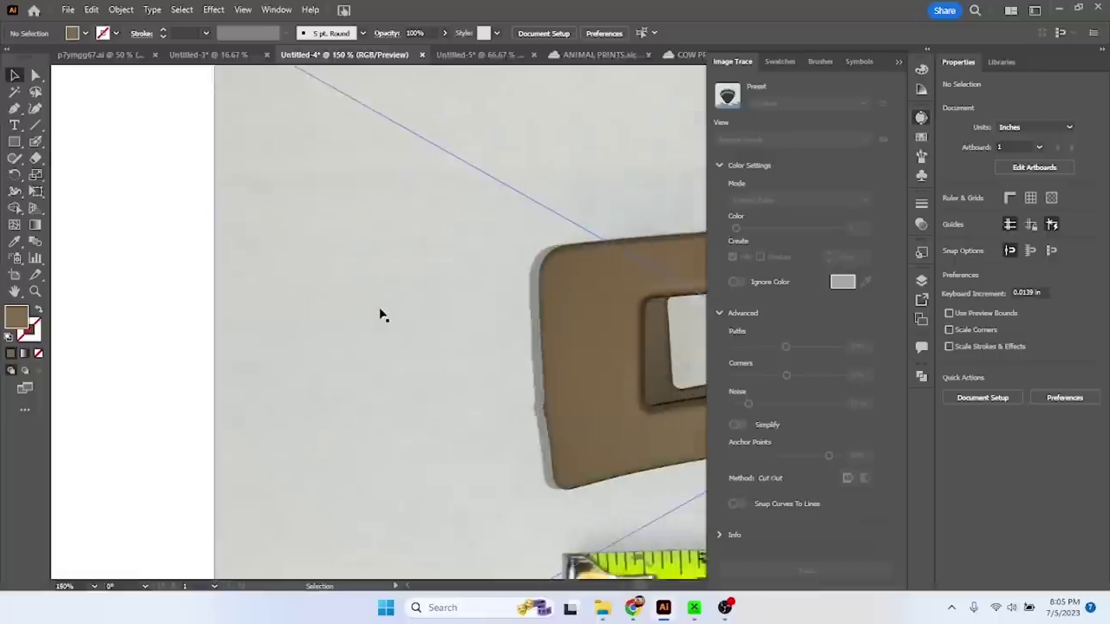
click(832, 103)
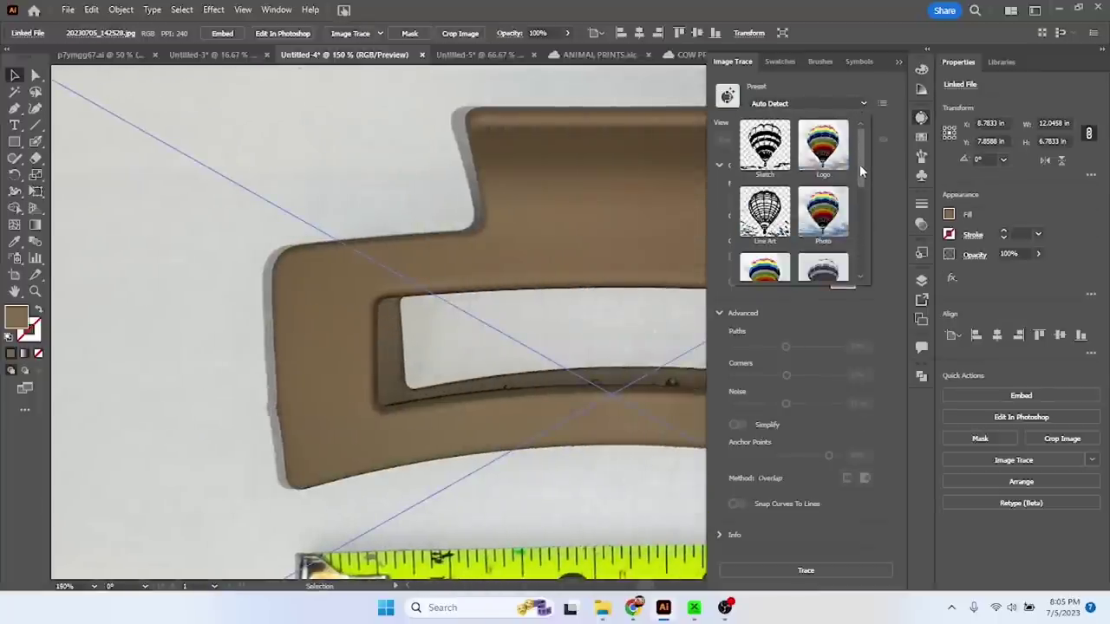
mouse_move(859, 166)
mouse_down()
mouse_move(859, 236)
mouse_move(859, 211)
mouse_up()
click(823, 145)
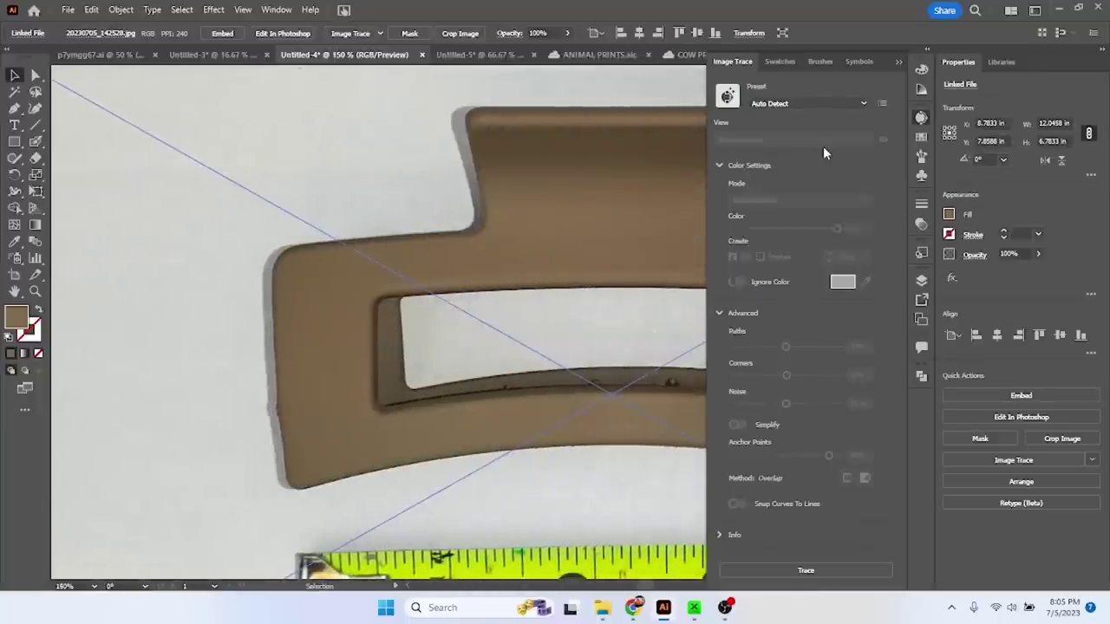
click(635, 321)
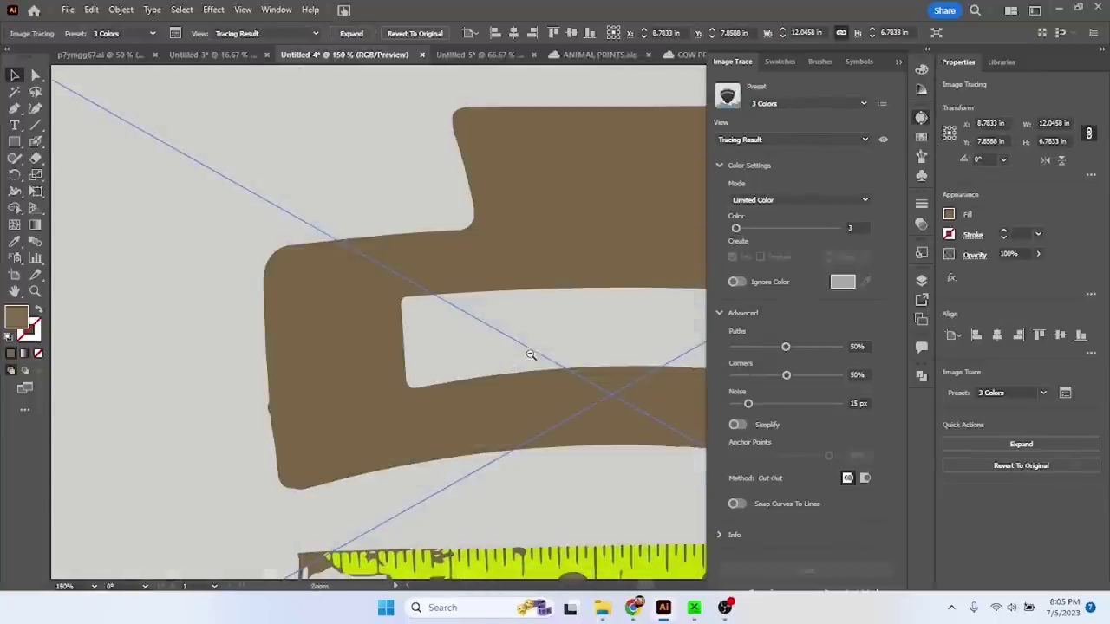
- Refine the tracing to 2 colors and 1 px noise with Ignore Color enabled
scroll(532, 360, down, 1)
click(736, 281)
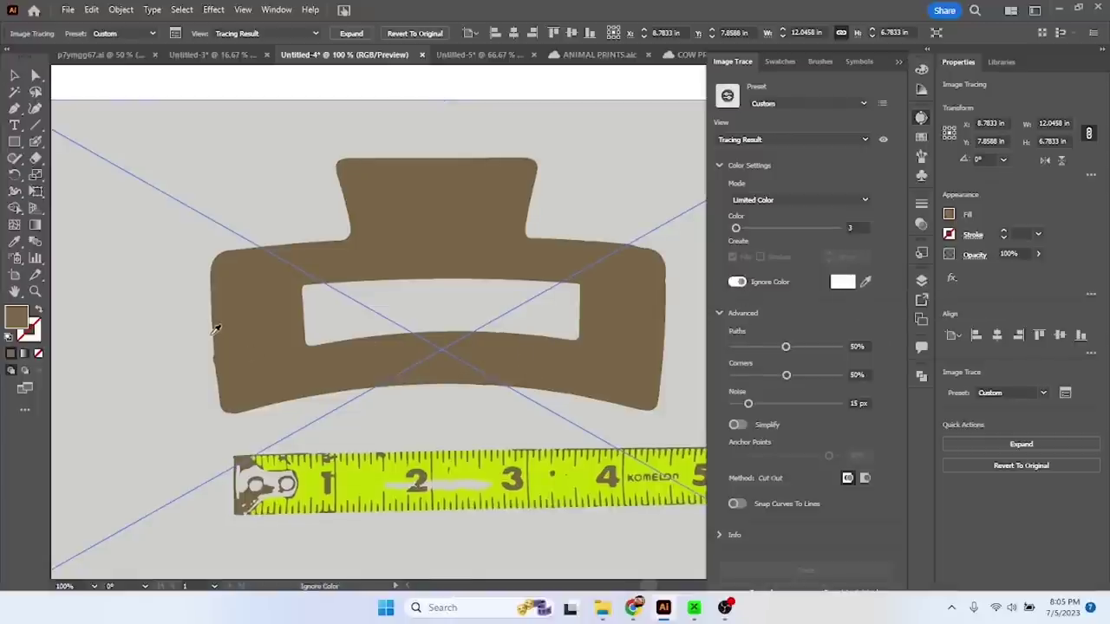
drag(735, 228, 731, 228)
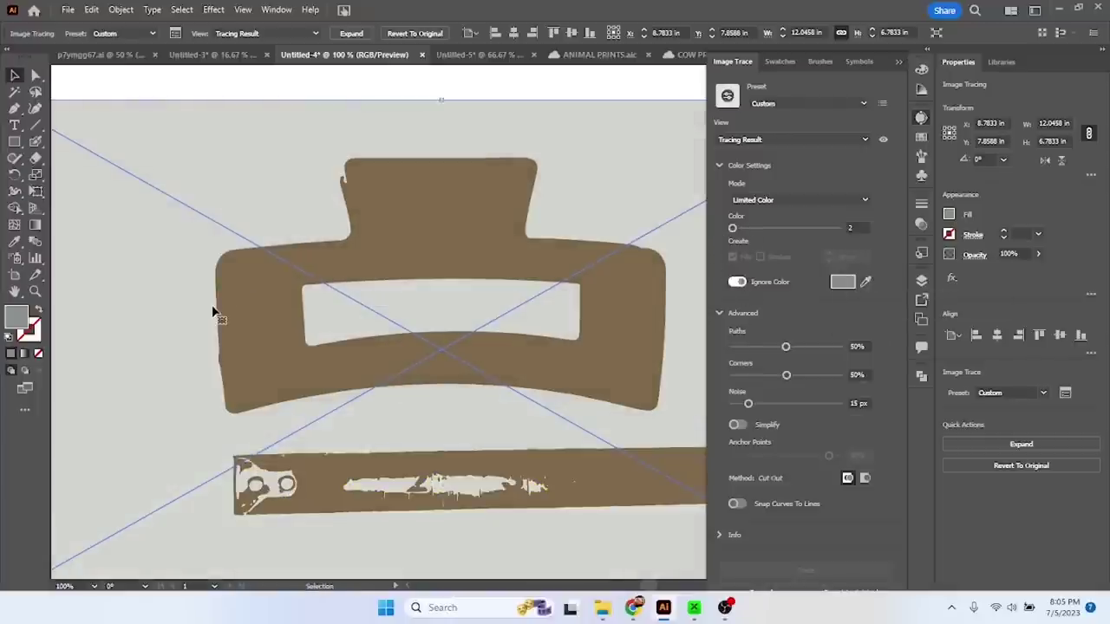
drag(749, 403, 732, 403)
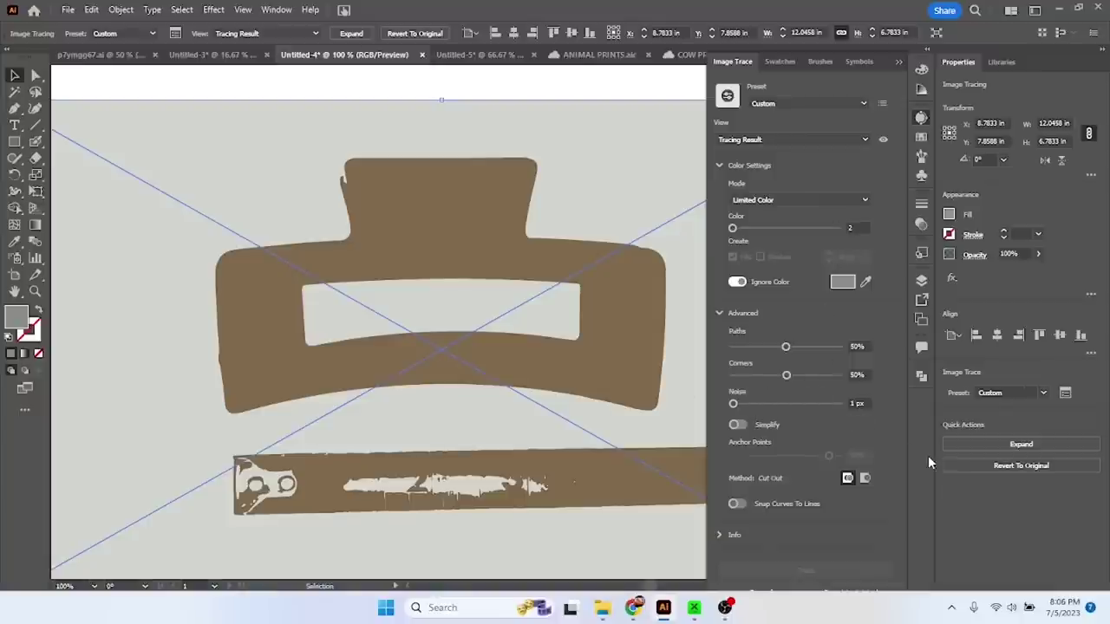
- Expand and ungroup the tracing, and delete all shapes with the same appearance as the light grey background
click(987, 444)
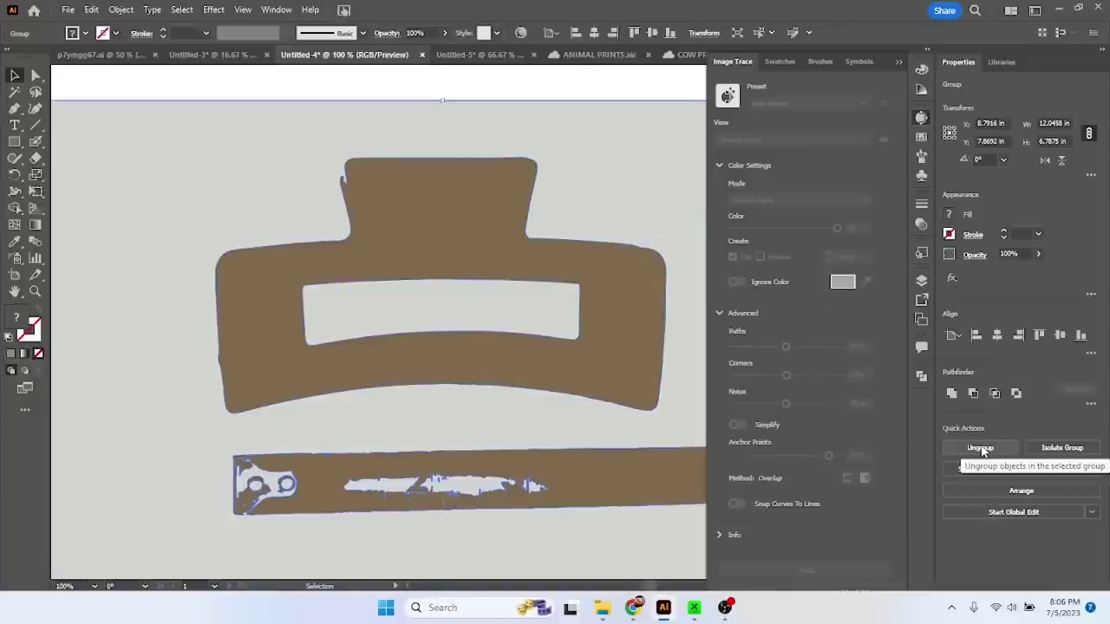
click(980, 447)
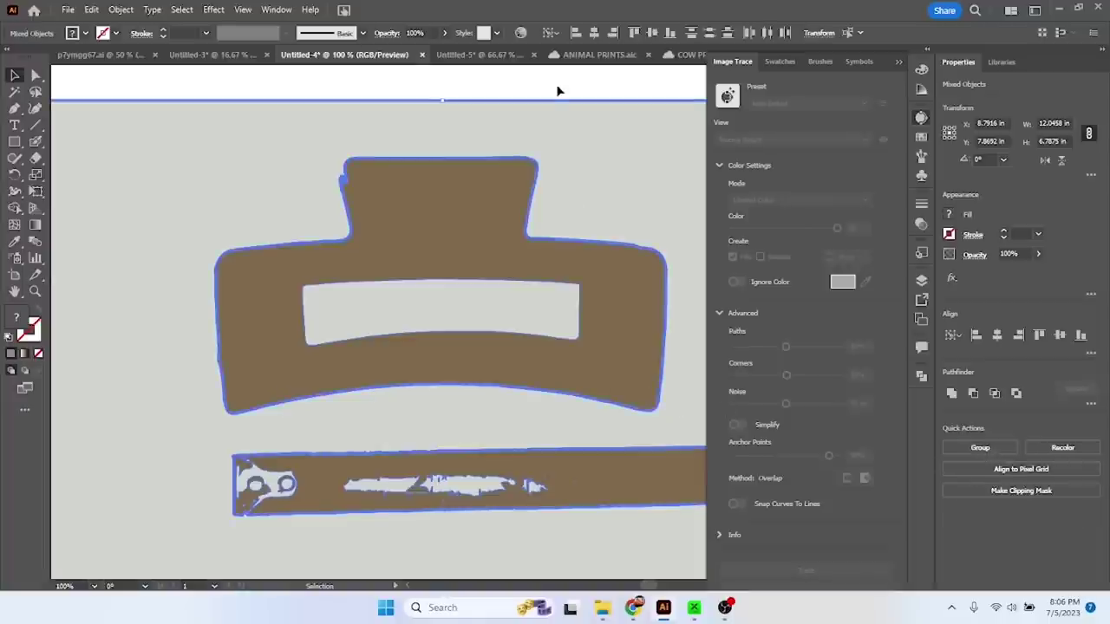
click(575, 144)
key(ctrl+minus)
key(ctrl+minus)
click(181, 9)
mouse_move(260, 145)
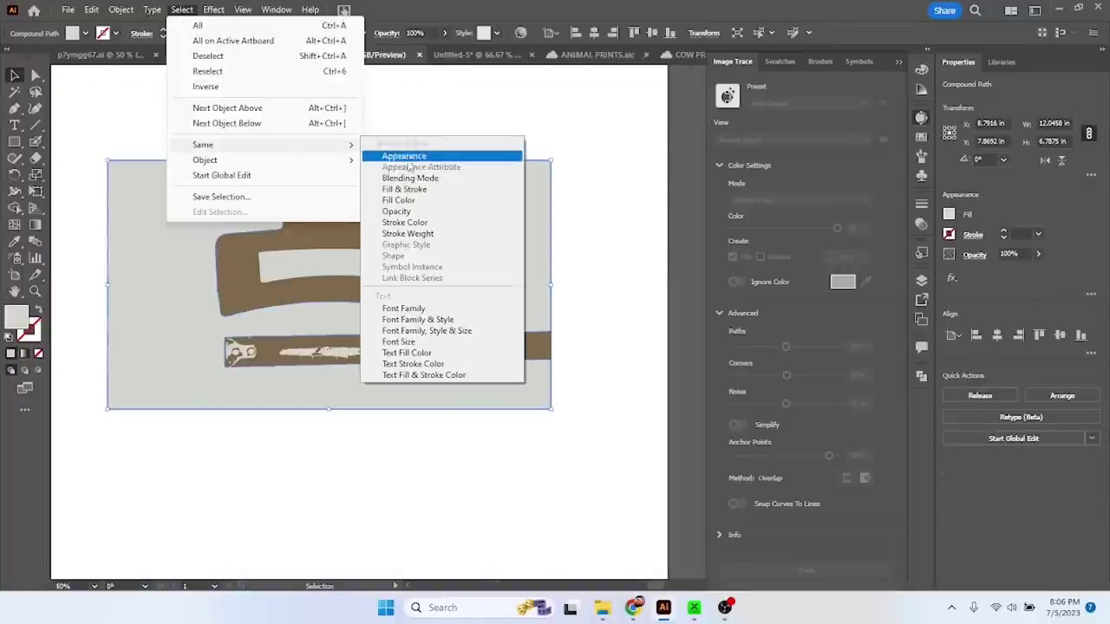
click(405, 156)
key(Delete)
- Lock the linked photo and delete the traced tape measure shapes below the hair clip
click(520, 364)
click(921, 280)
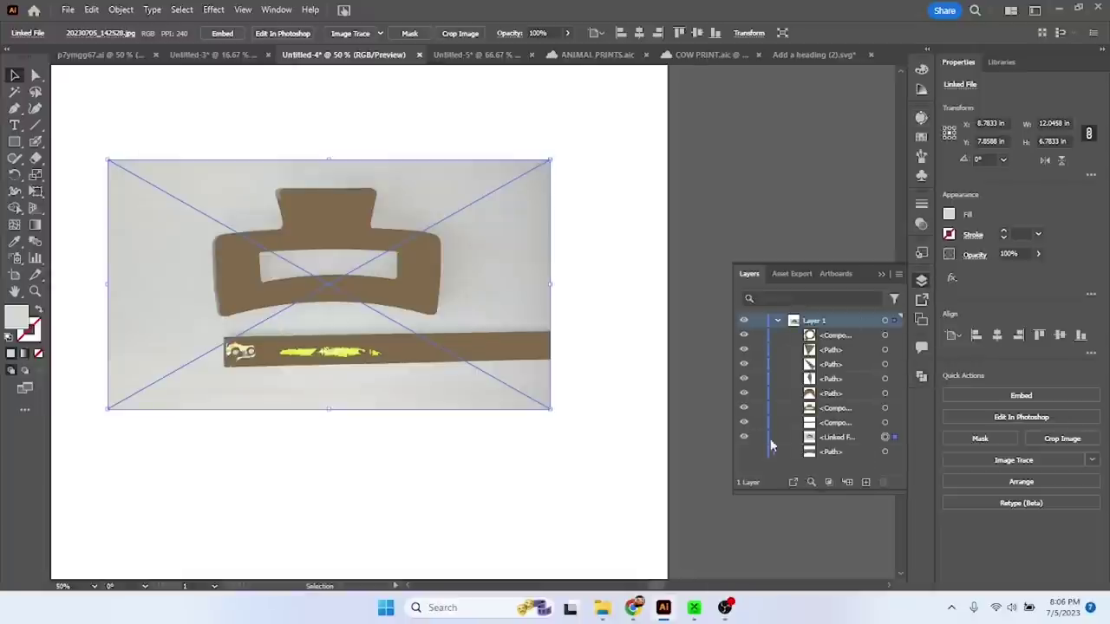
click(759, 437)
drag(600, 433, 183, 329)
key(Delete)
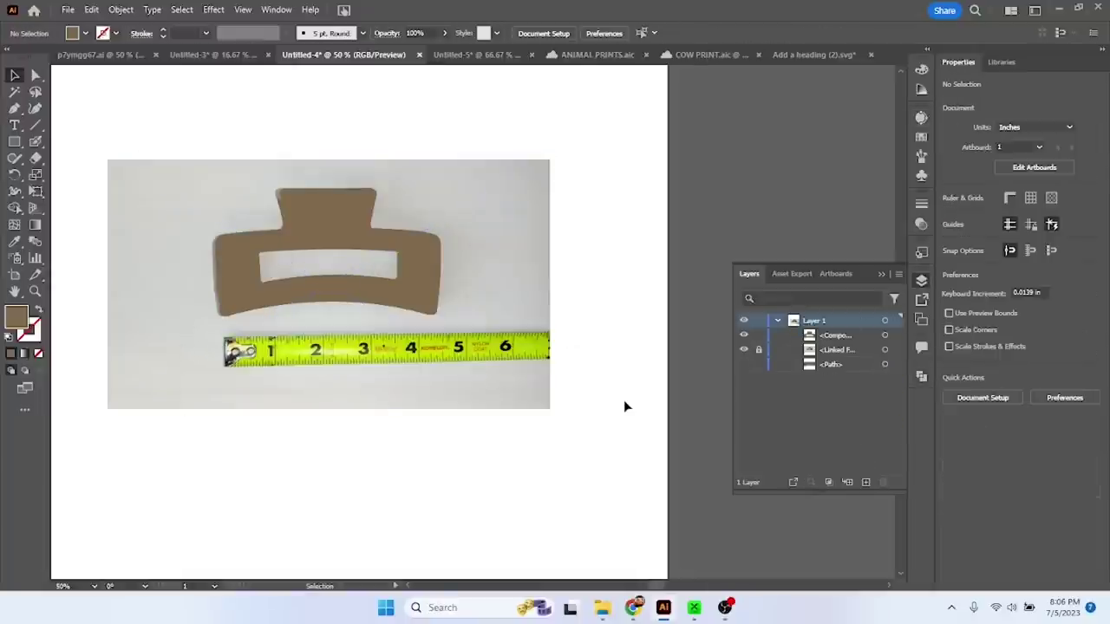
- Unlock the linked photo and group it with the traced hair clip shape
click(758, 351)
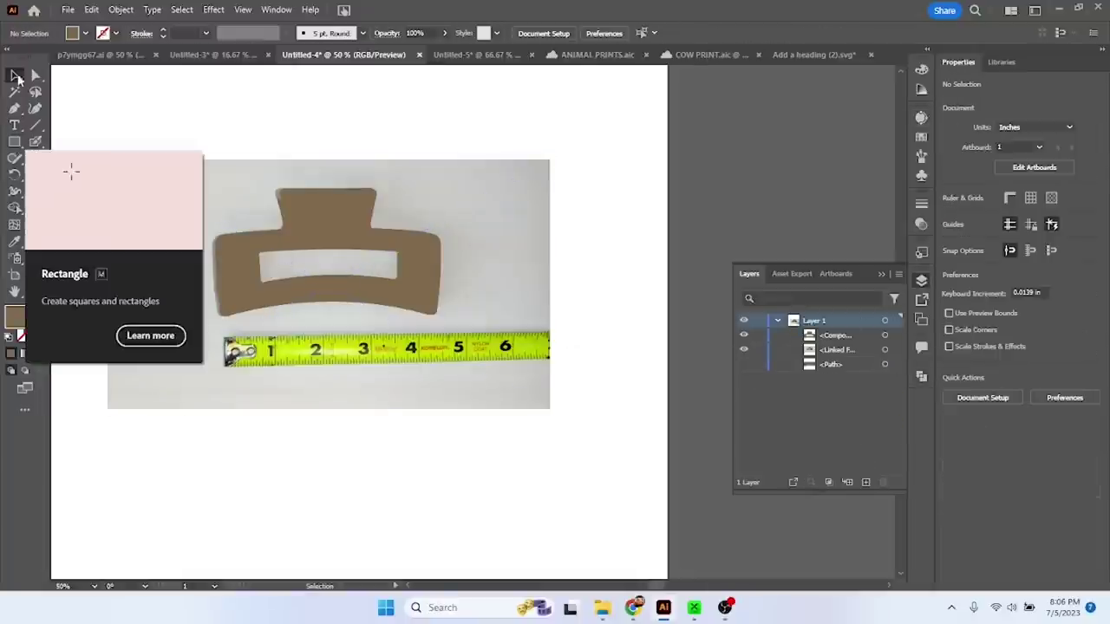
drag(582, 336, 271, 144)
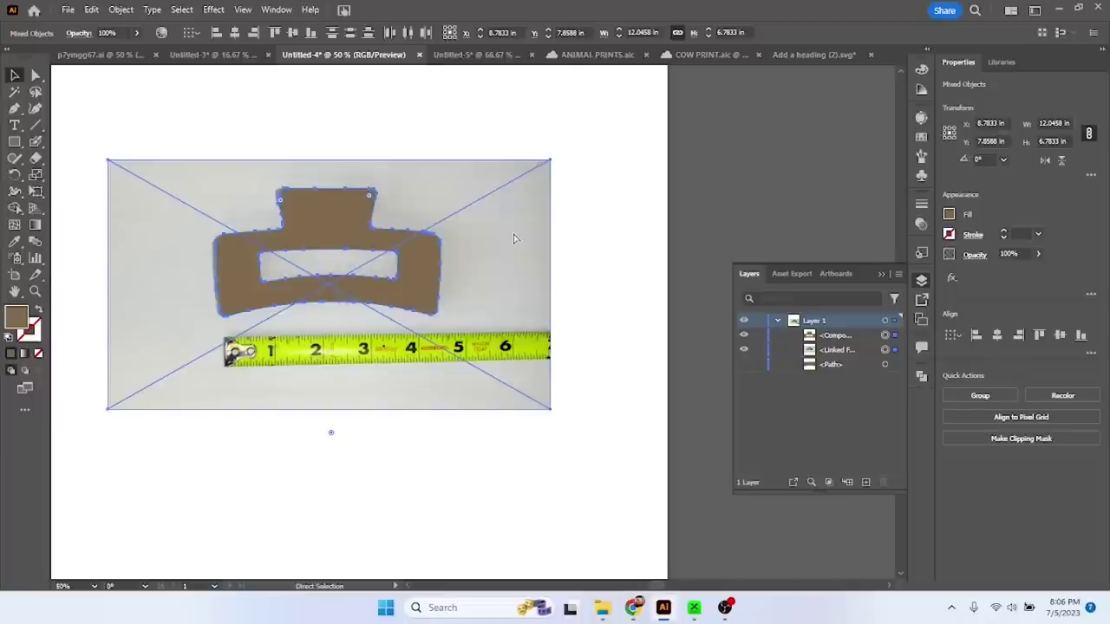
key(ctrl+g)
key(v)
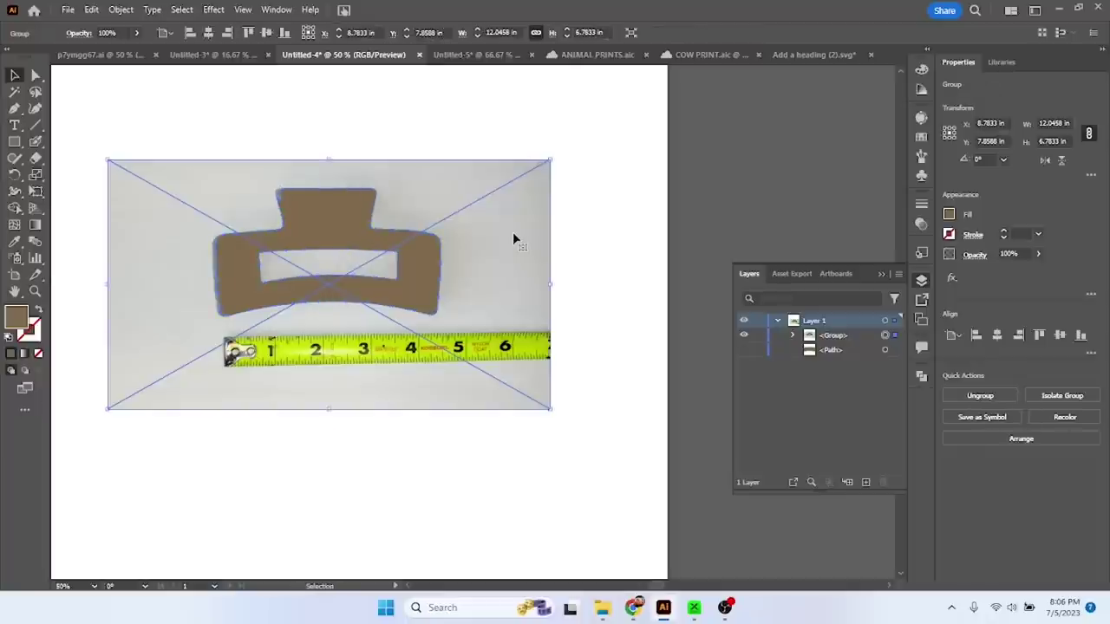
- Draw a reference rectangle over the first five inches of the tape measure and set its width to 5 in
click(15, 142)
drag(224, 337, 464, 371)
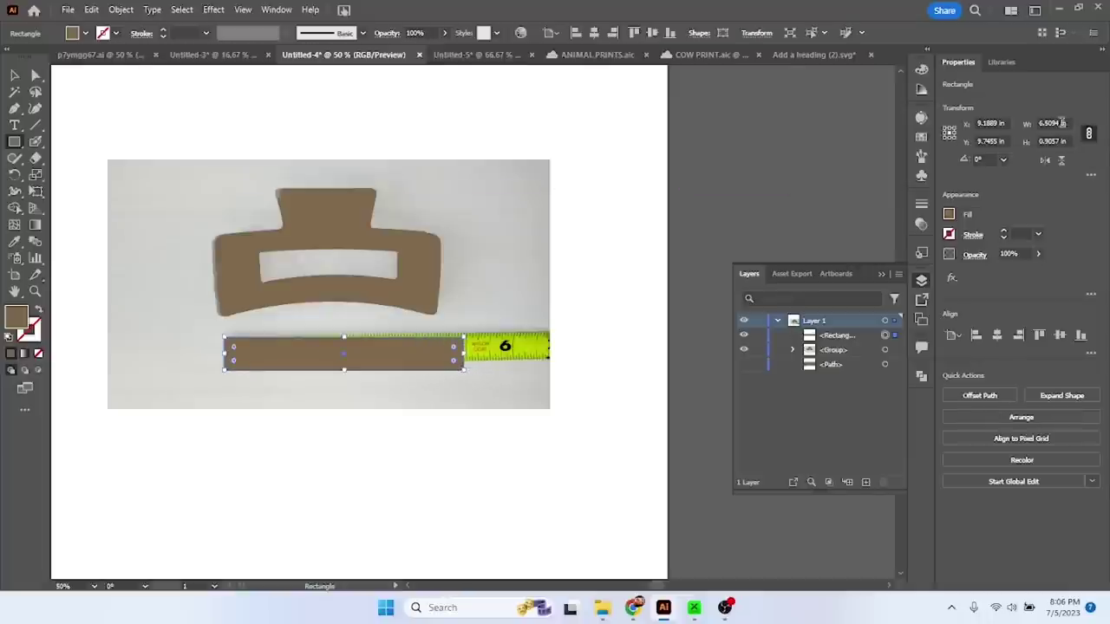
click(1061, 122)
text(5)
key(Return)
key(v)
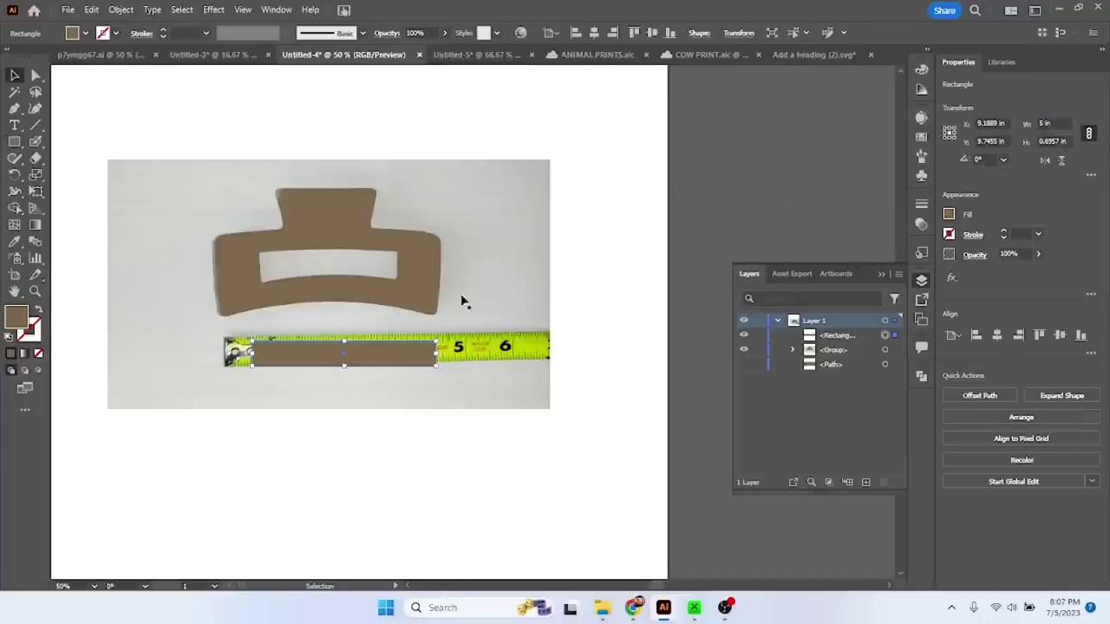
- Scale the photo and tracing group to about 9.07 by 5.11 in, matching the tape's 5-inch span to the reference rectangle
click(392, 250)
drag(329, 159, 332, 217)
key(ctrl+1)
scroll(359, 267, down, 3)
scroll(359, 269, right, 3)
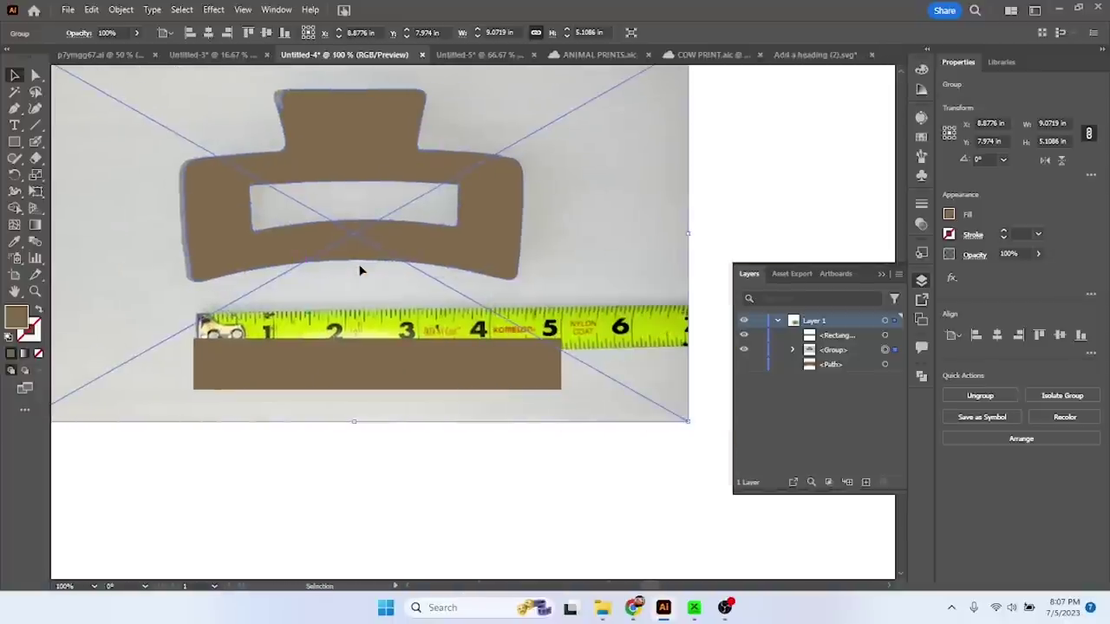
scroll(361, 270, up, 2)
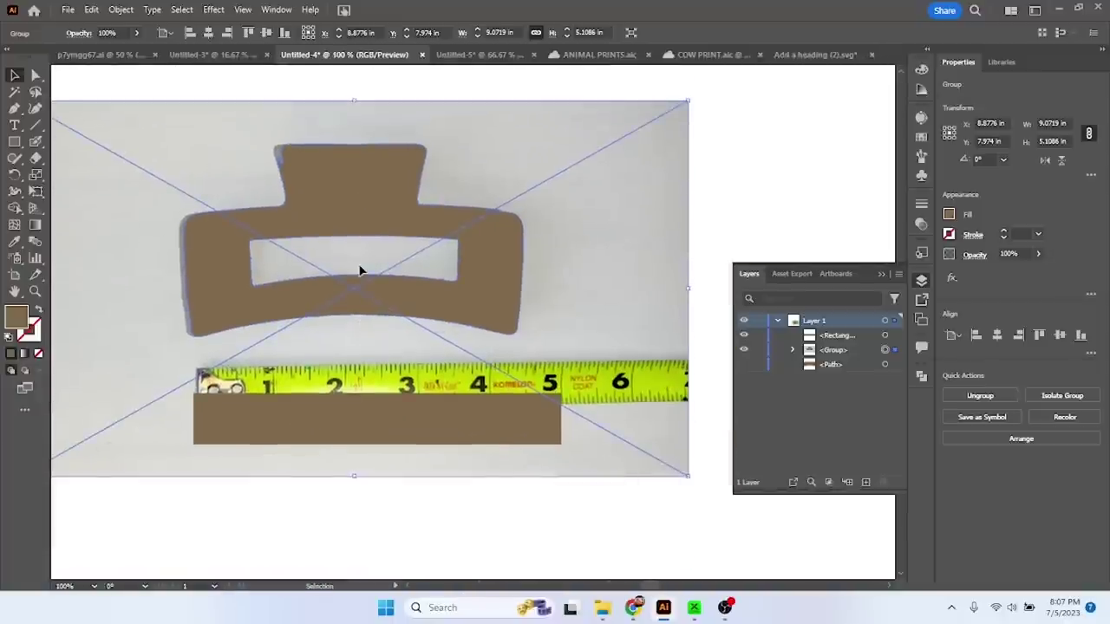
- Delete the reference rectangle and ungroup the photo and the traced hair clip
key(ctrl+shift+a)
click(555, 415)
key(Delete)
click(605, 386)
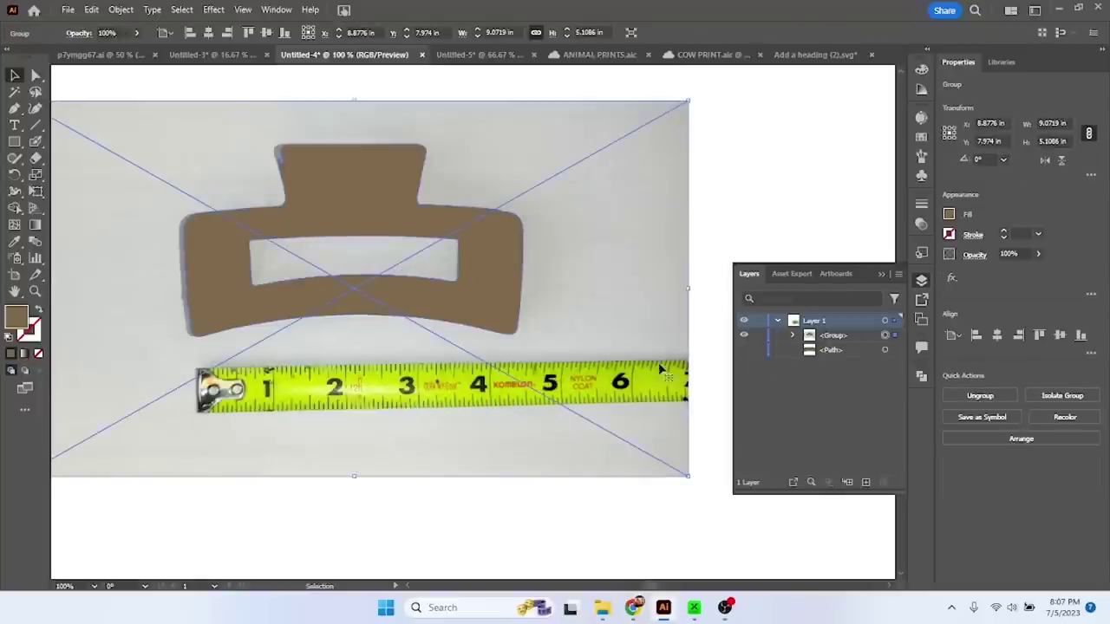
click(981, 399)
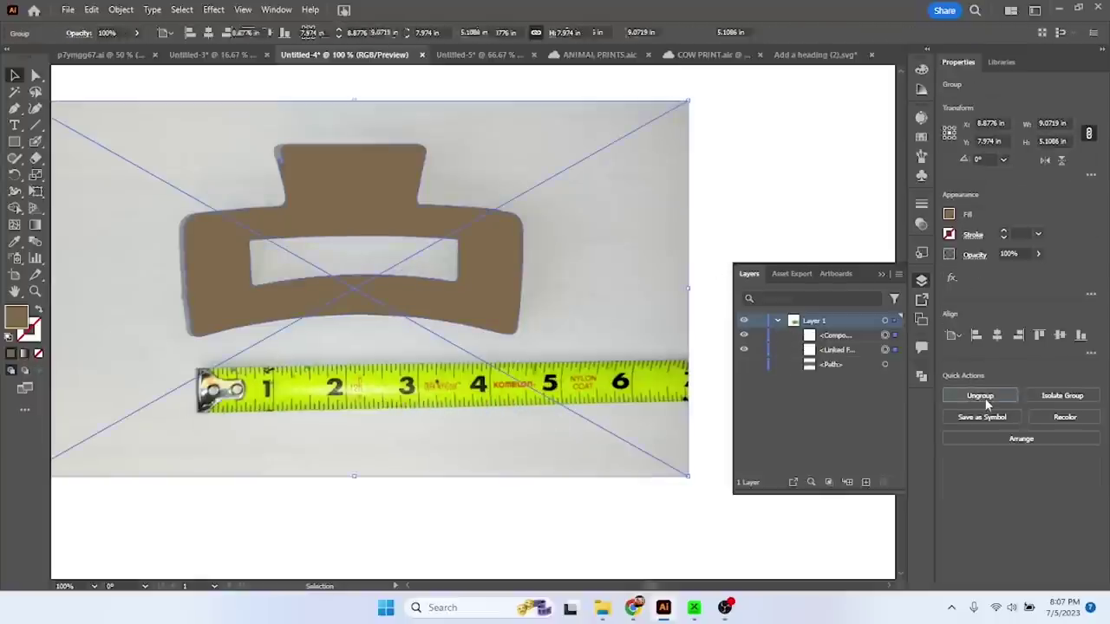
- Release the hair clip's compound path and unite its two paths into one solid silhouette
click(788, 258)
click(486, 262)
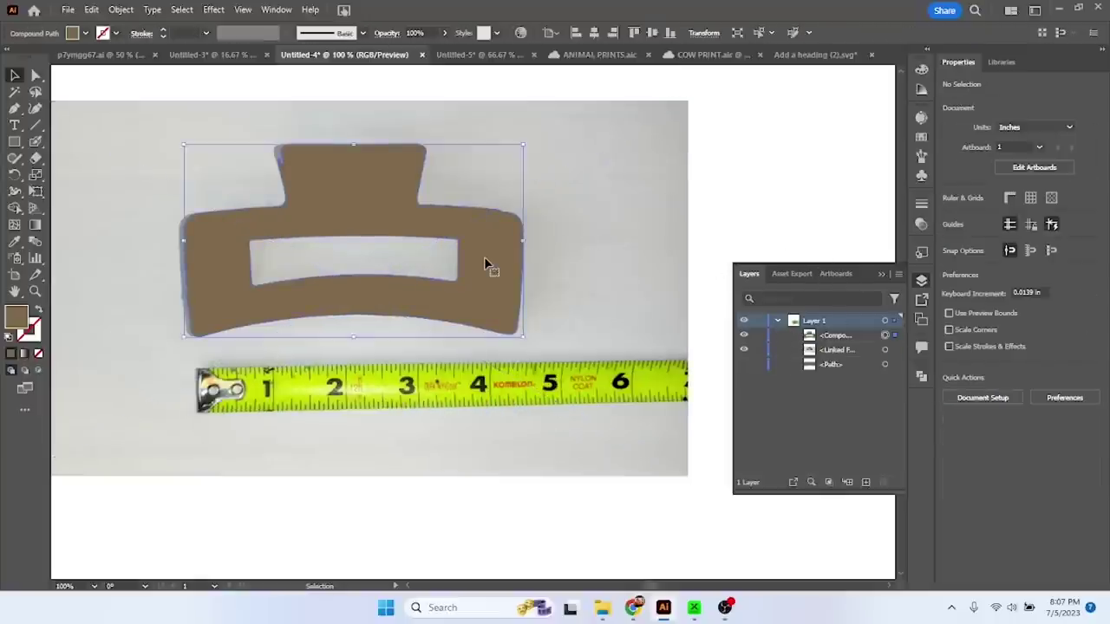
click(978, 396)
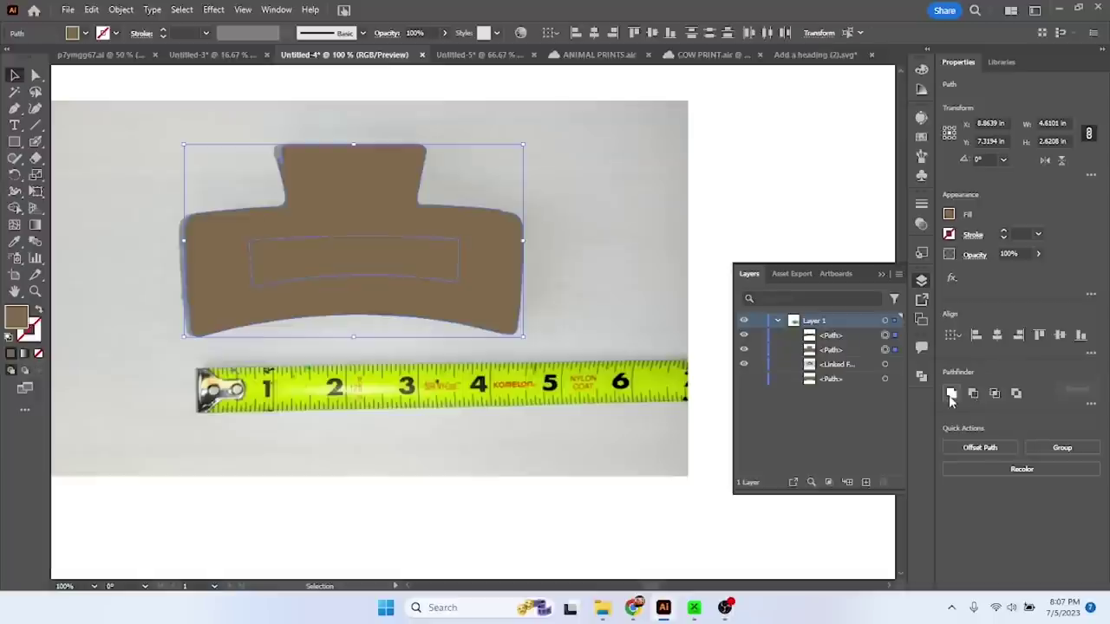
- Draw a rectangle about 3.59 by 1.33 in covering the clip's upper tab and subtract it from the silhouette with Minus Front
click(14, 142)
drag(210, 106, 475, 207)
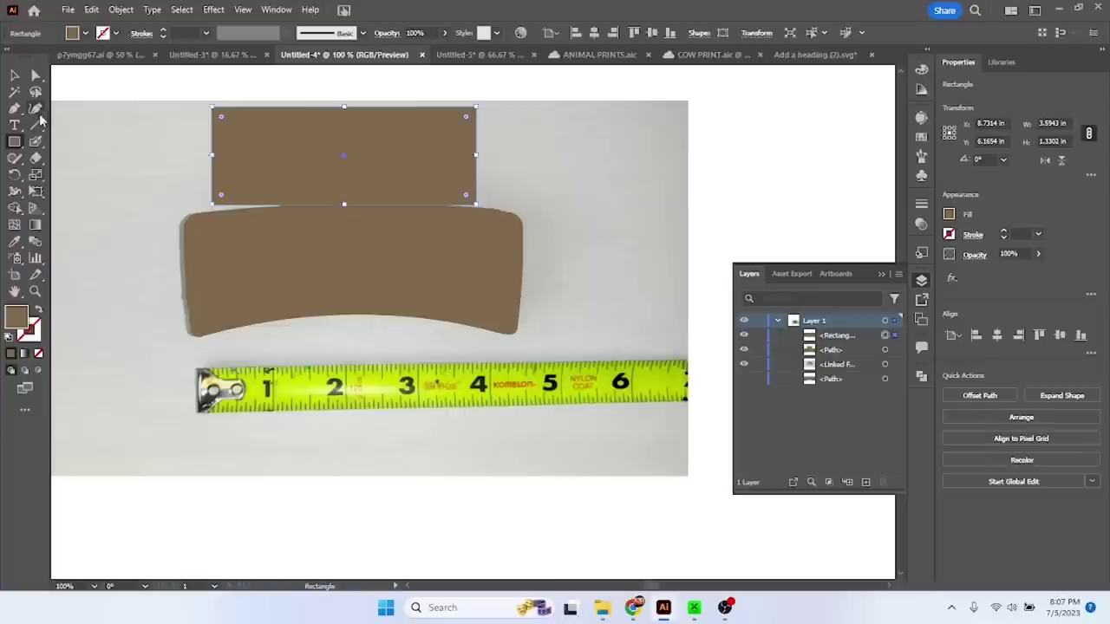
key(v)
shift+click(443, 258)
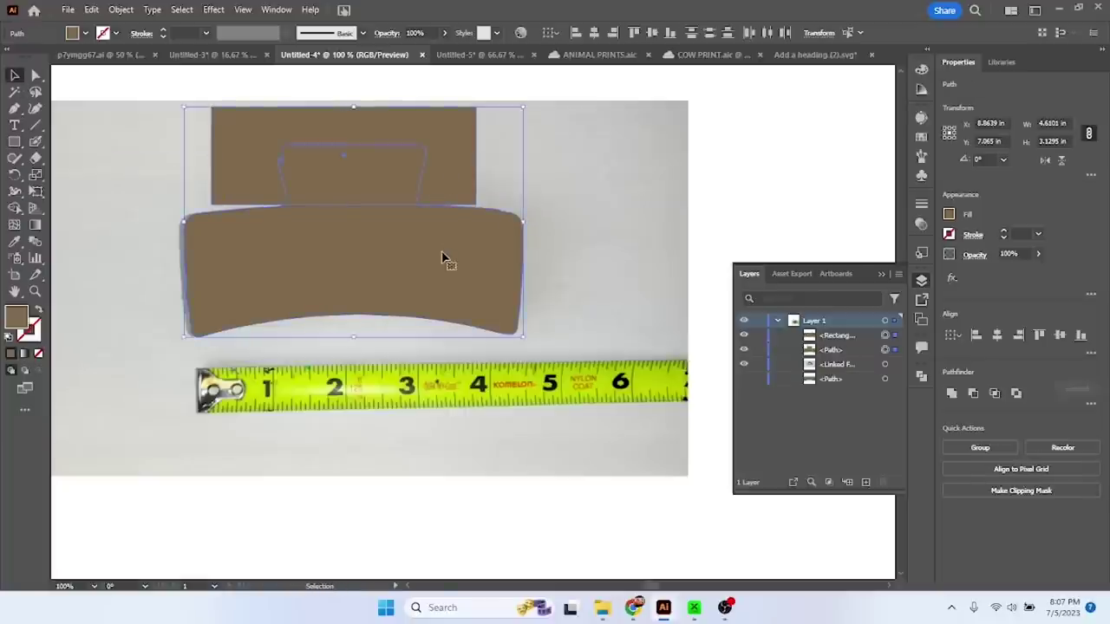
click(277, 10)
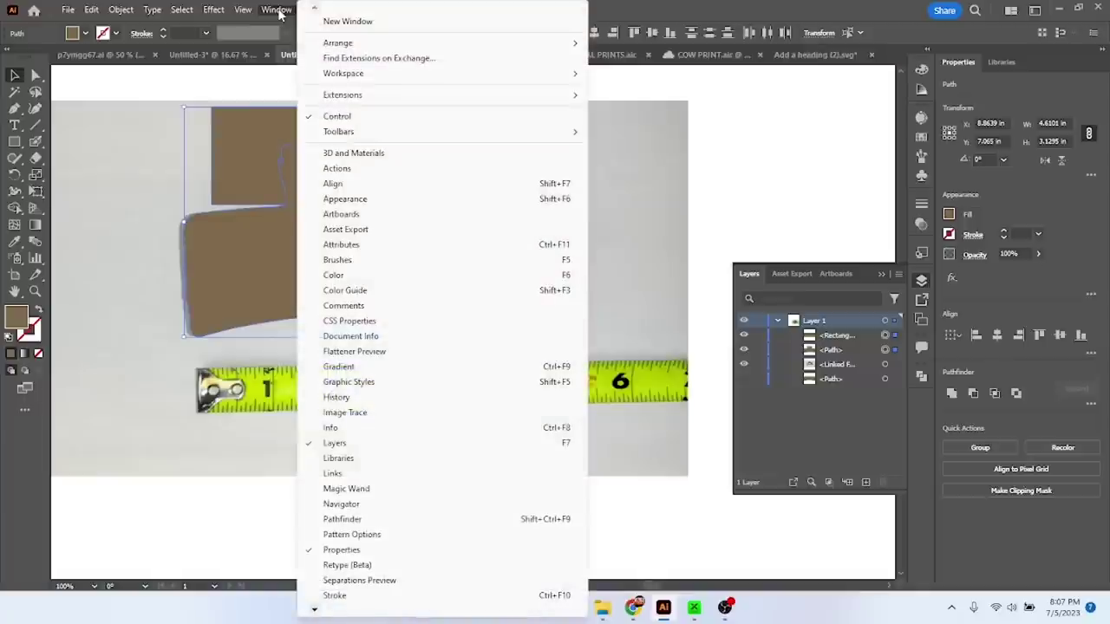
click(389, 522)
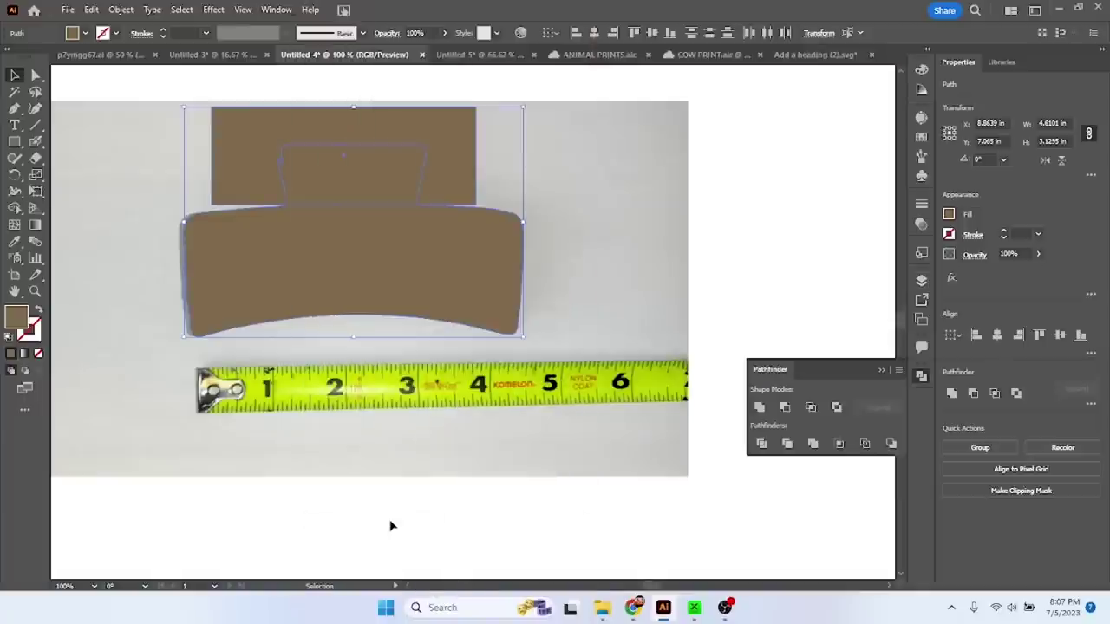
click(786, 408)
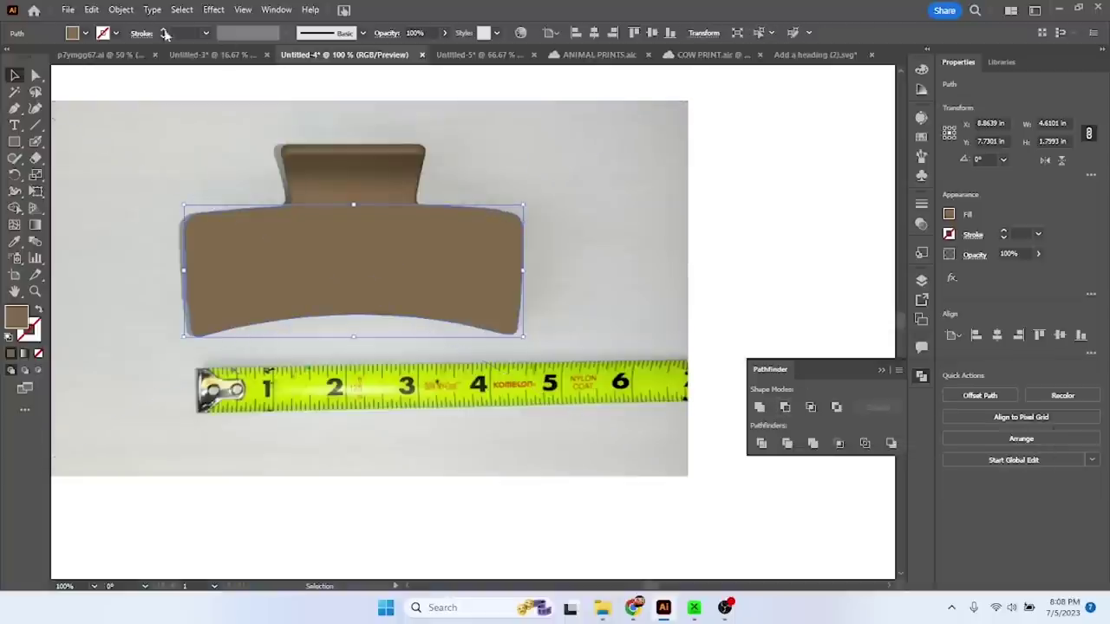
- Simplify the clip body's outline and delete the extra anchor point low on its left edge
click(14, 108)
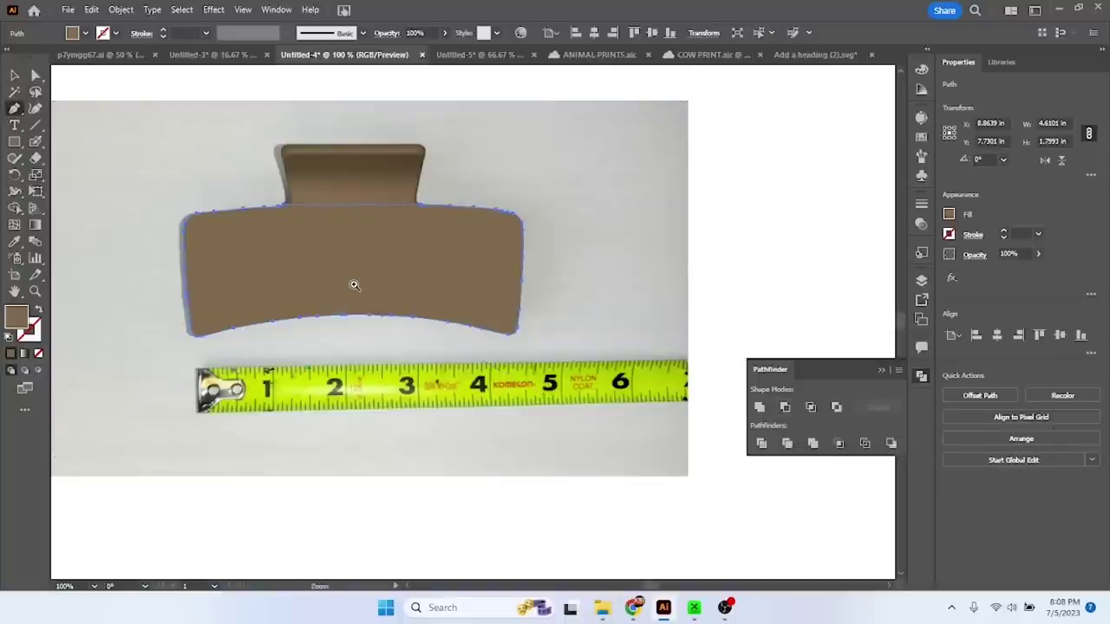
key(ctrl+plus)
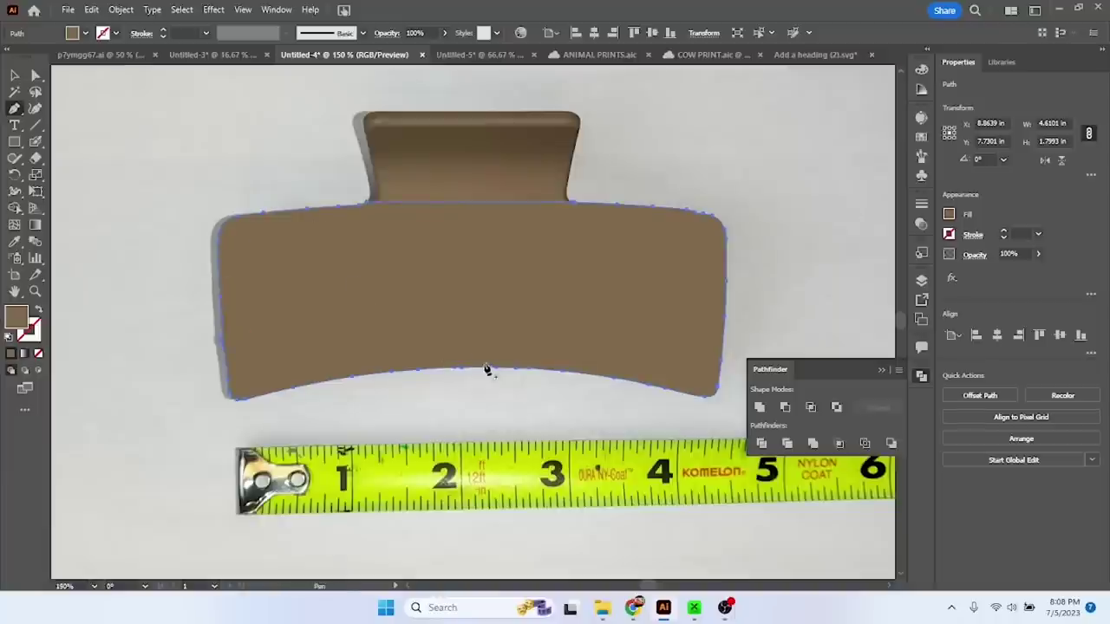
click(120, 11)
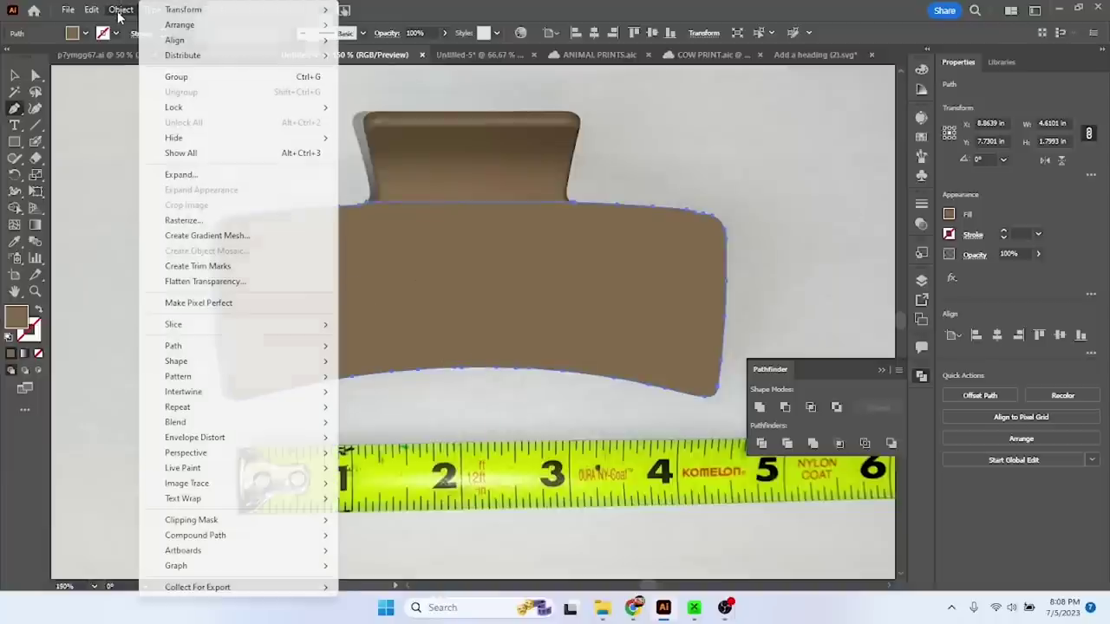
mouse_move(240, 352)
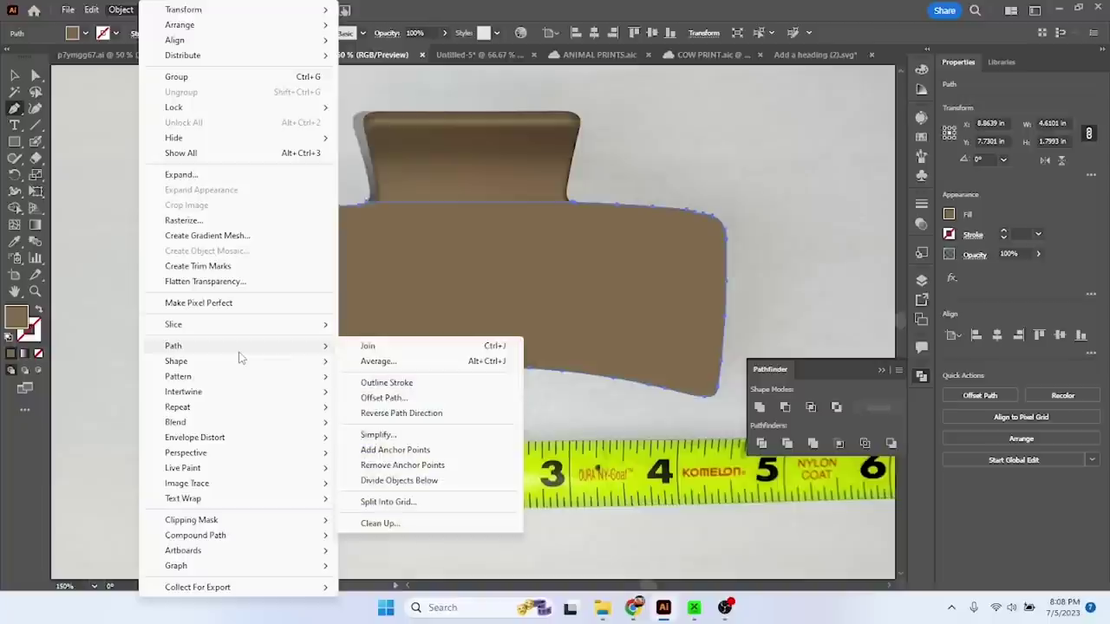
click(433, 439)
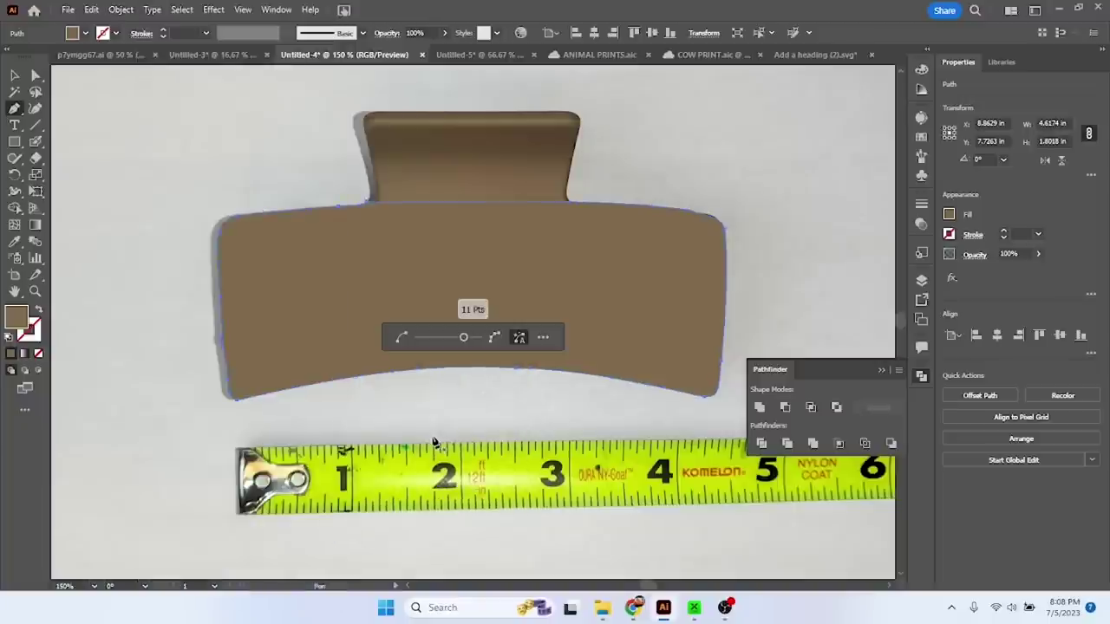
click(225, 344)
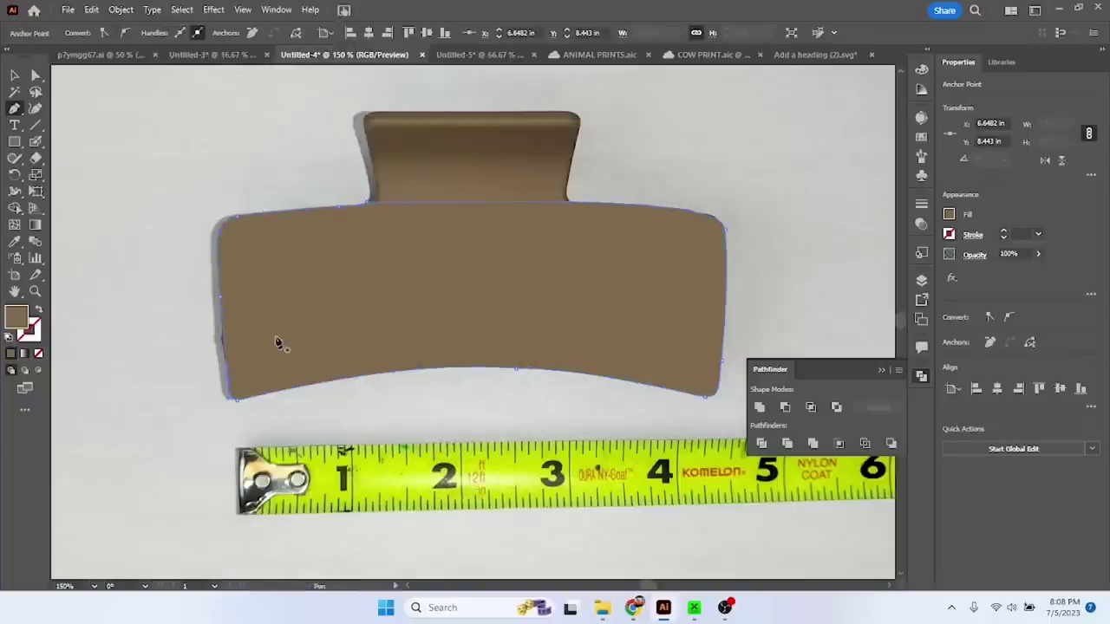
key(v)
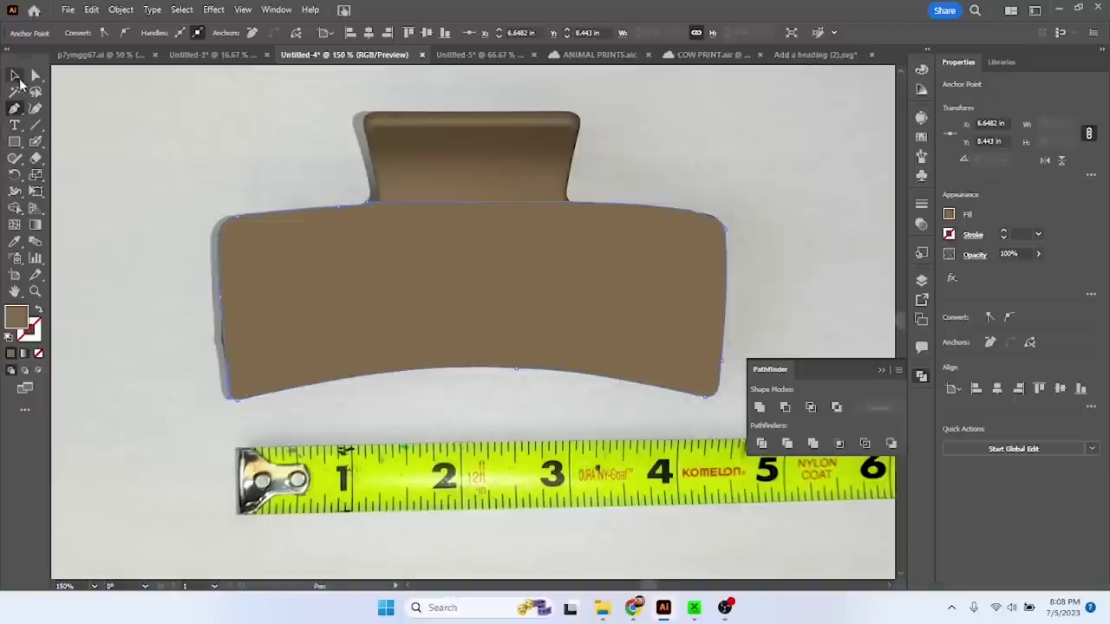
key(a)
click(474, 289)
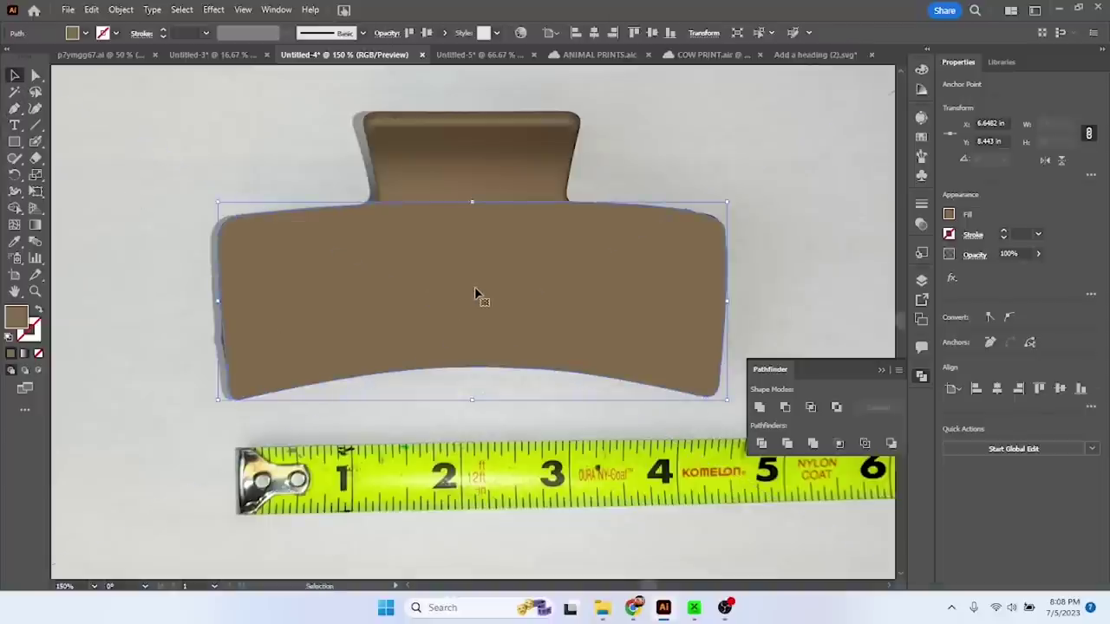
key(v)
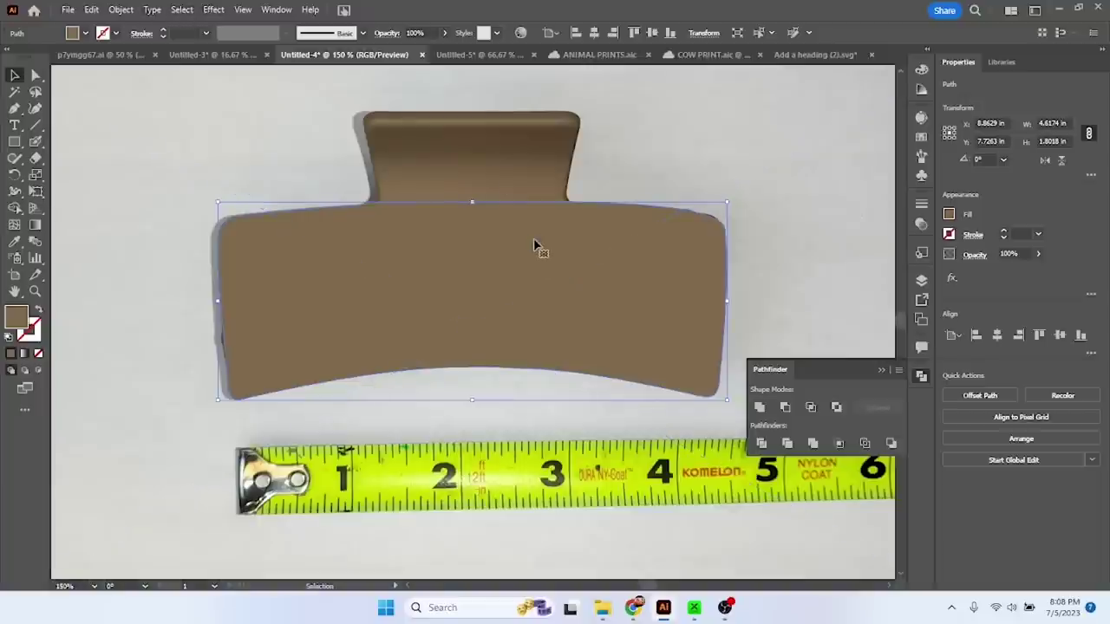
click(950, 215)
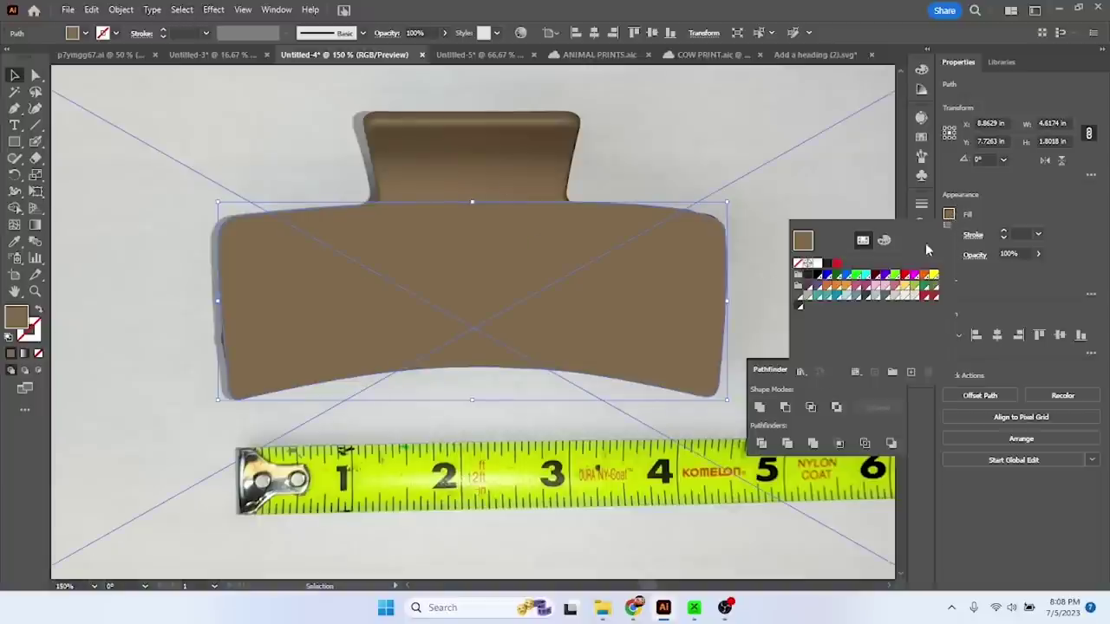
click(860, 287)
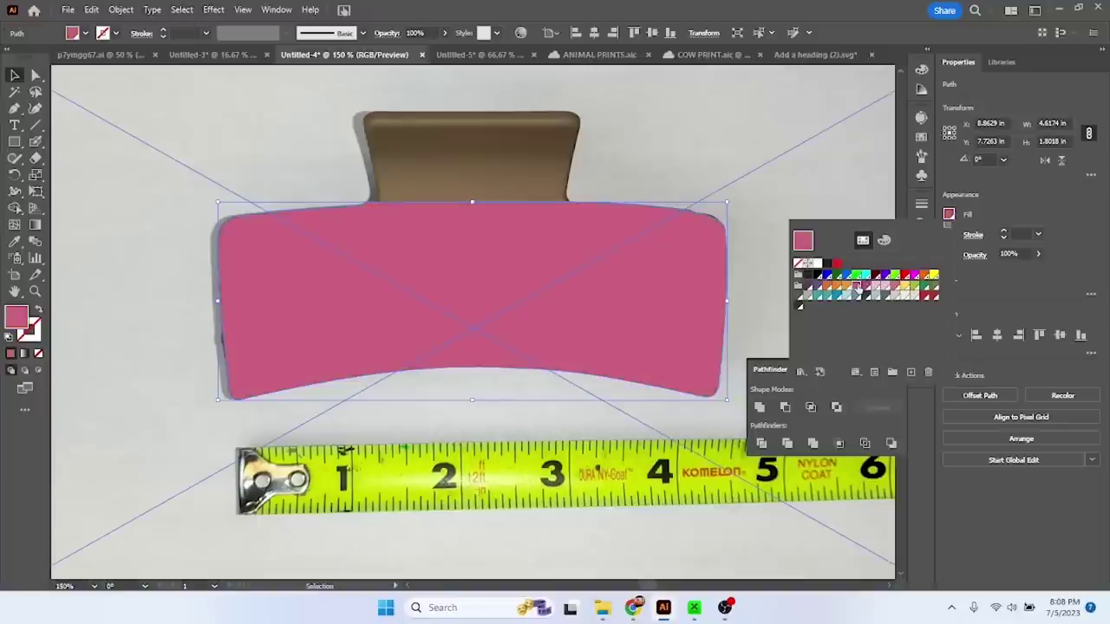
click(647, 266)
drag(649, 330, 644, 373)
key(ctrl+z)
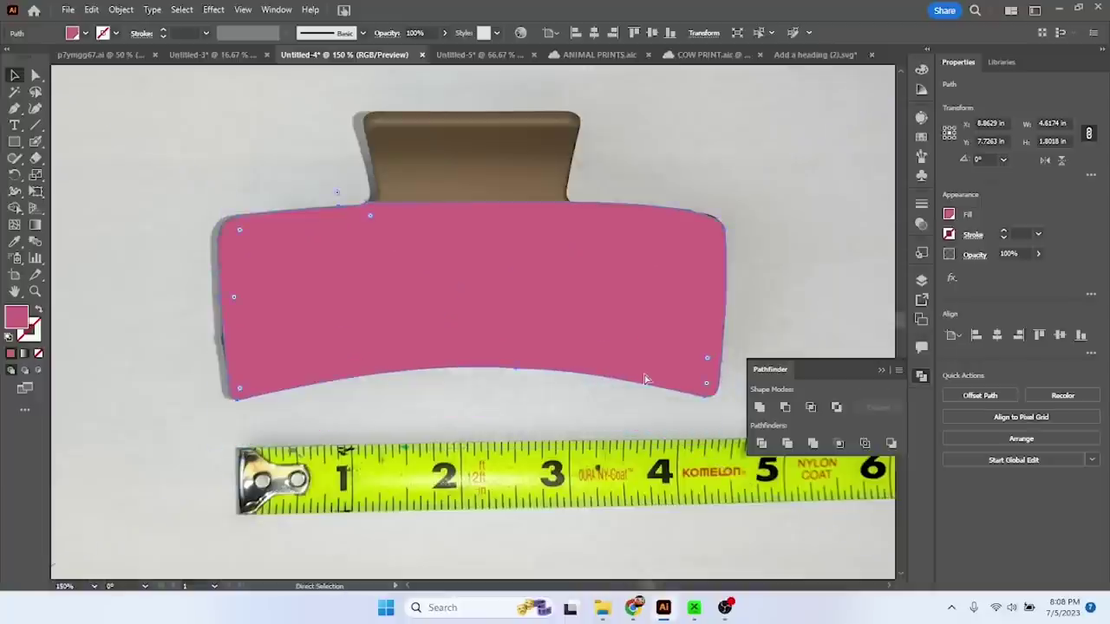
key(ctrl+z)
- Reflect a copy of the clip body across the vertical axis so it overlaps the original
click(183, 10)
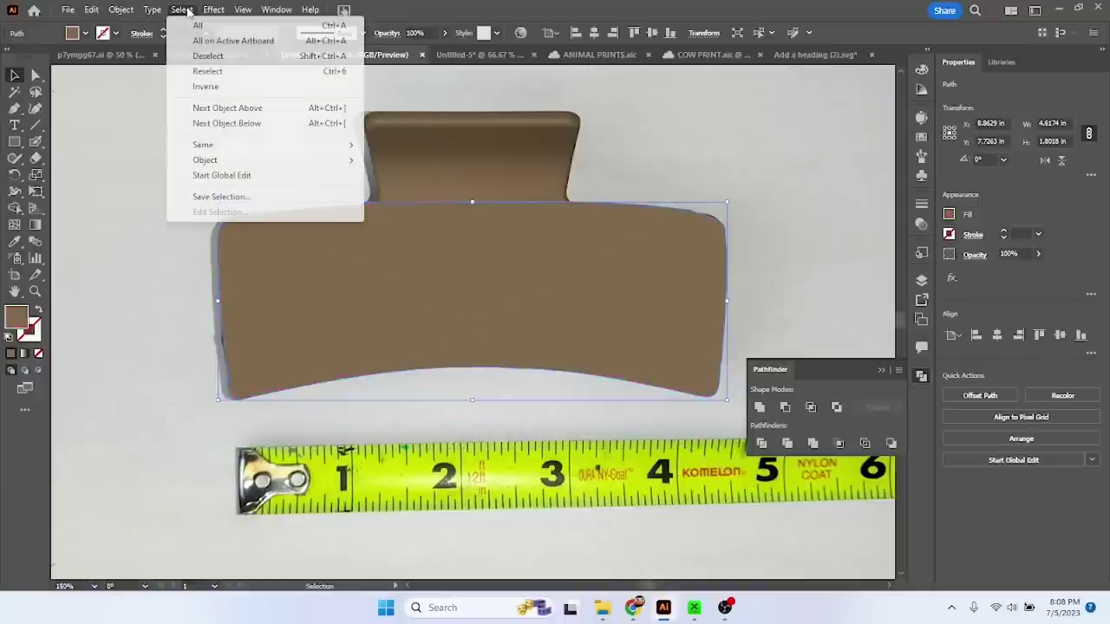
mouse_move(204, 11)
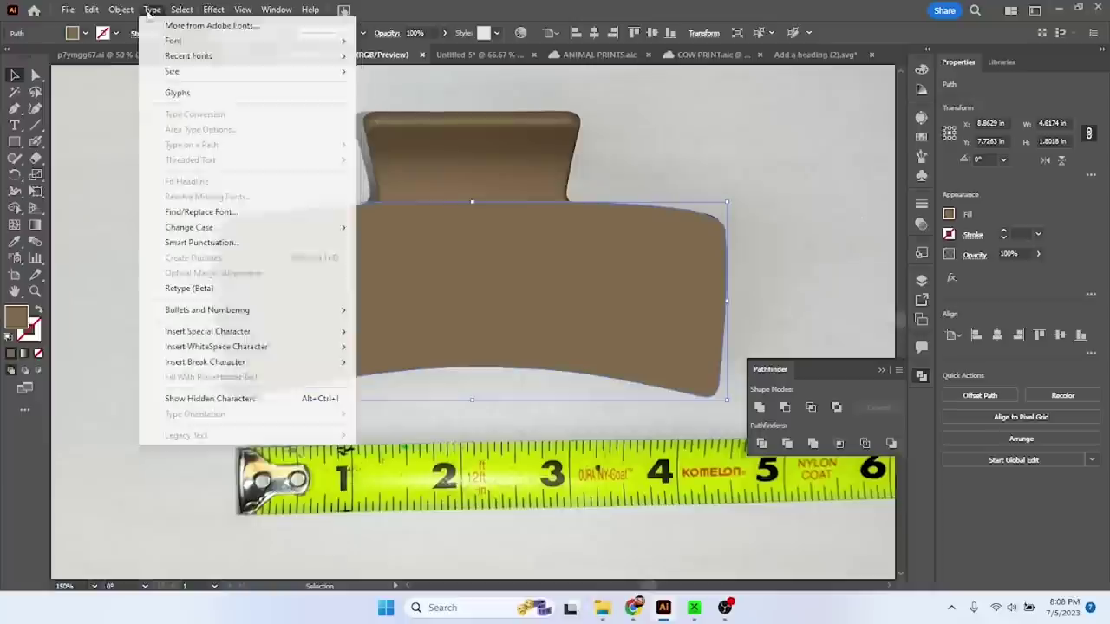
mouse_move(122, 10)
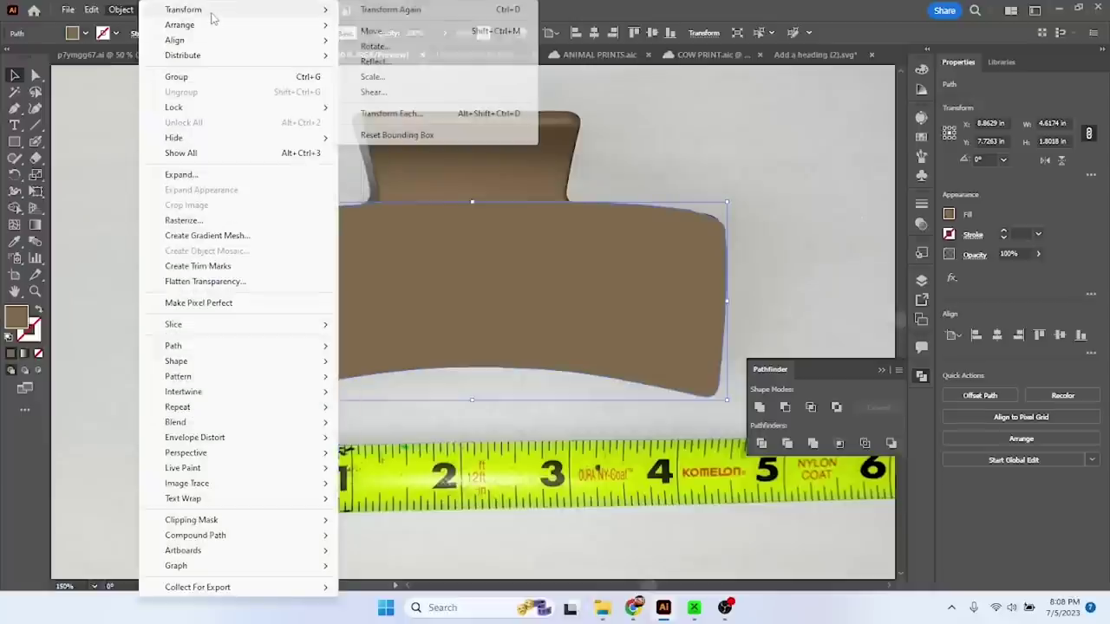
click(378, 60)
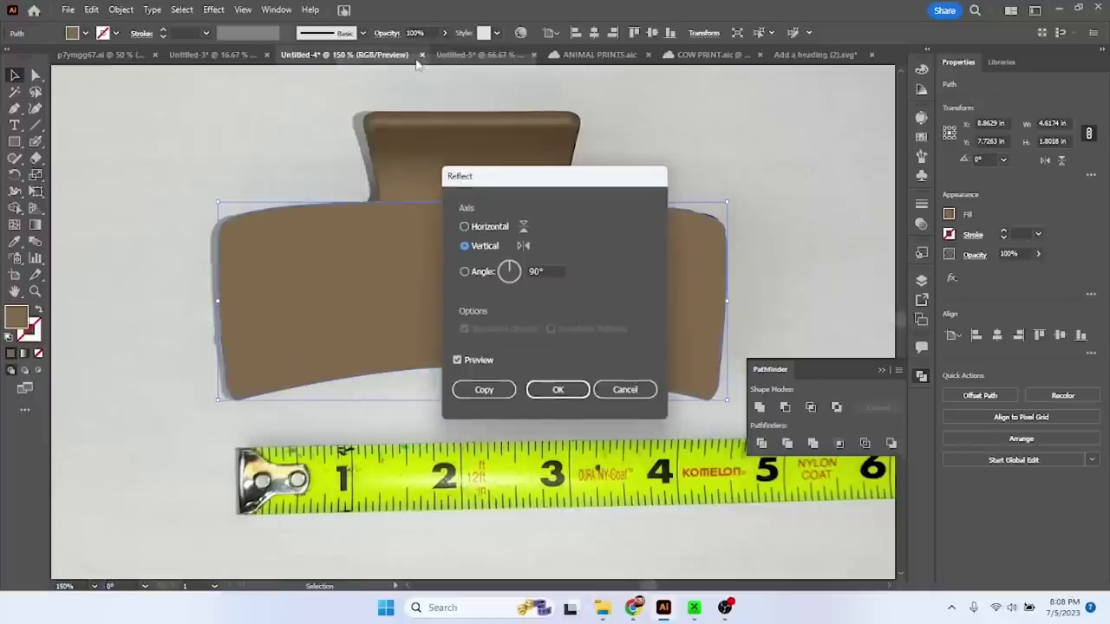
click(551, 389)
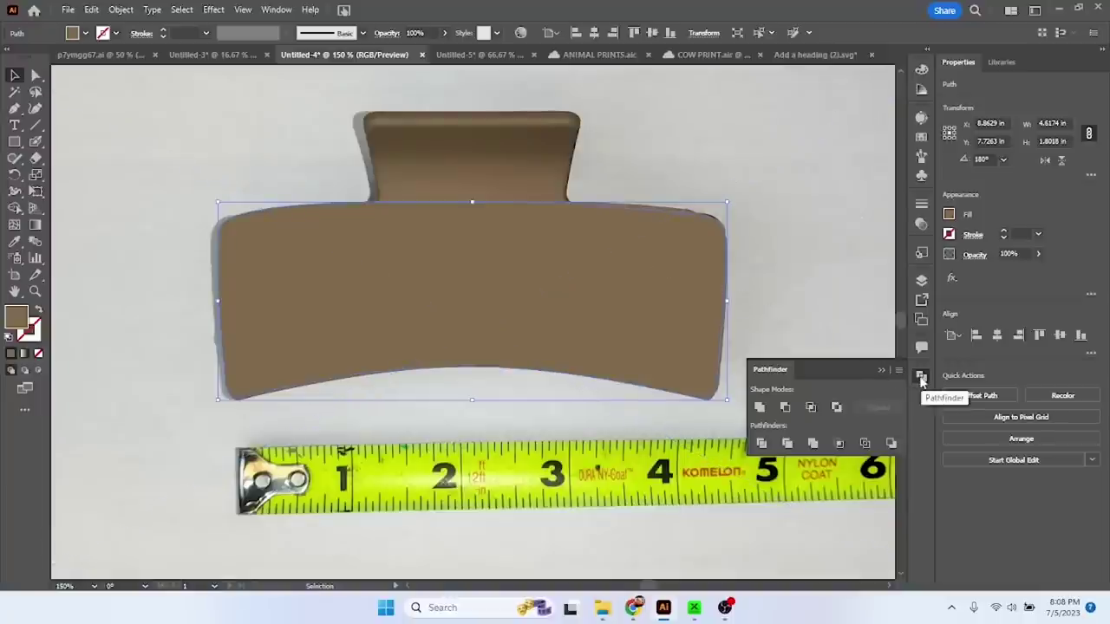
- Hide the linked photo and unite the two overlapping clip body paths into one shape
click(921, 281)
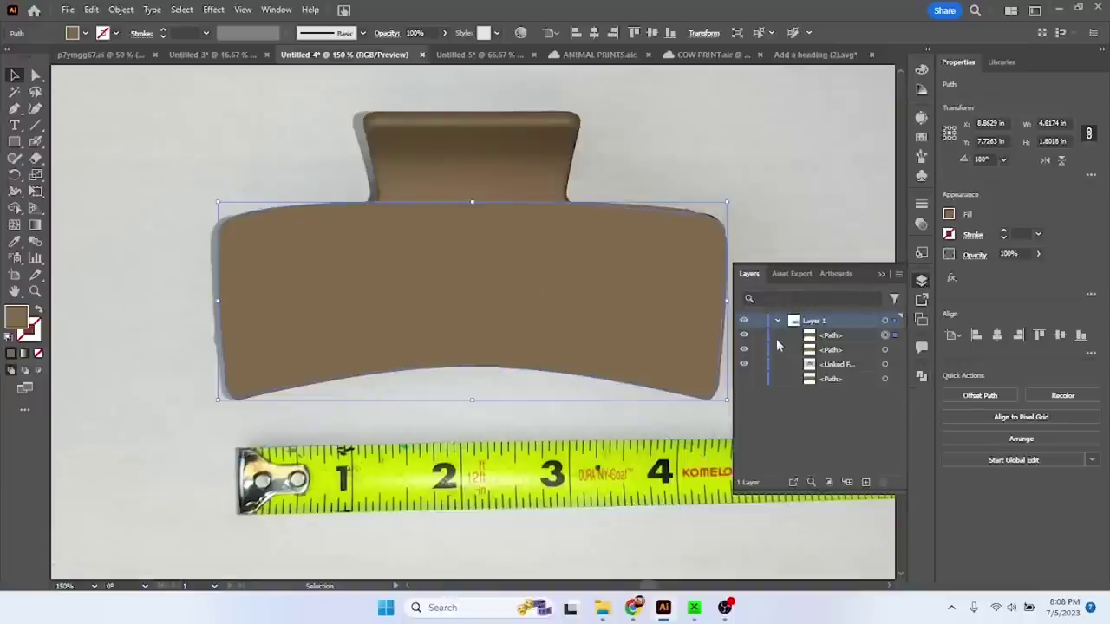
click(743, 364)
click(657, 440)
ctrl+alt+click(680, 437)
scroll(680, 437, up, 2)
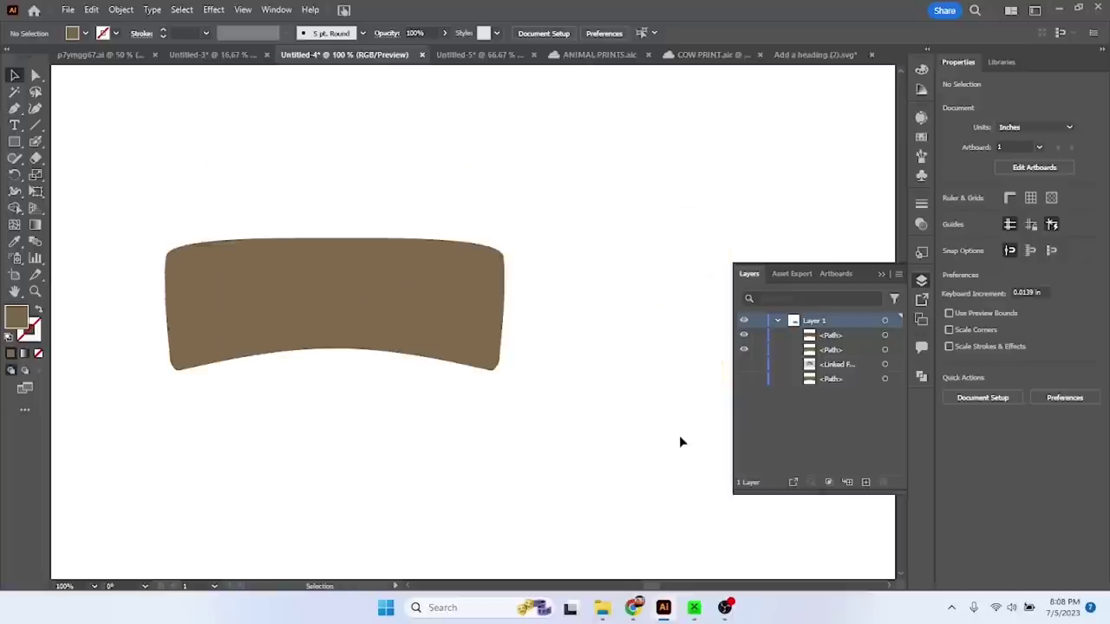
drag(545, 385, 148, 189)
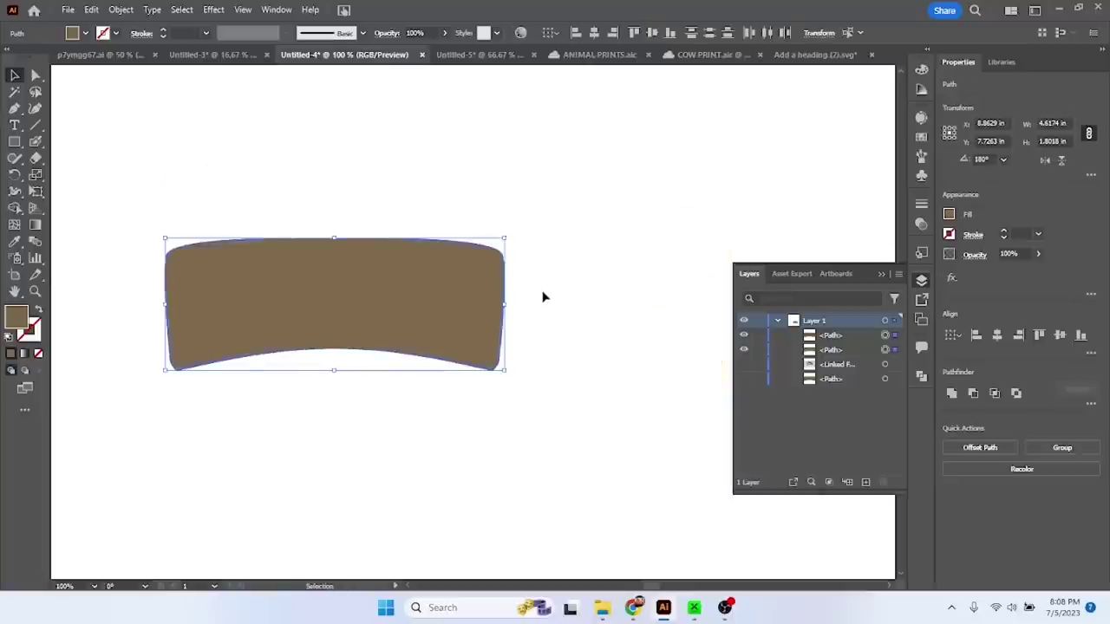
scroll(543, 297, left, 2)
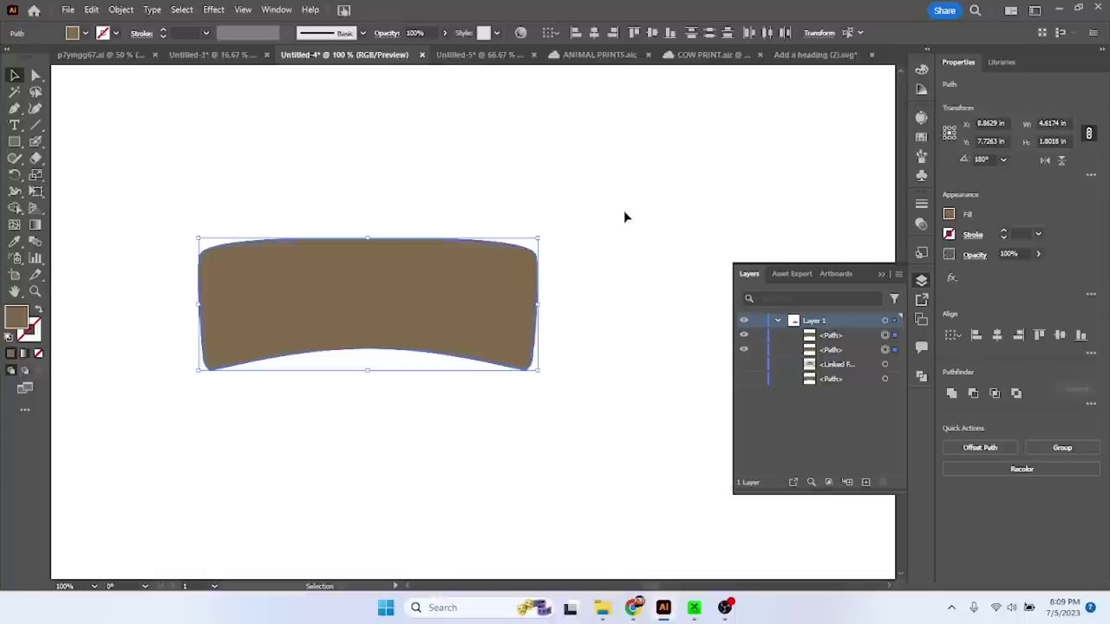
click(951, 395)
- Show the photo temporarily to compare the united shape with the real clip, then hide it again
click(744, 350)
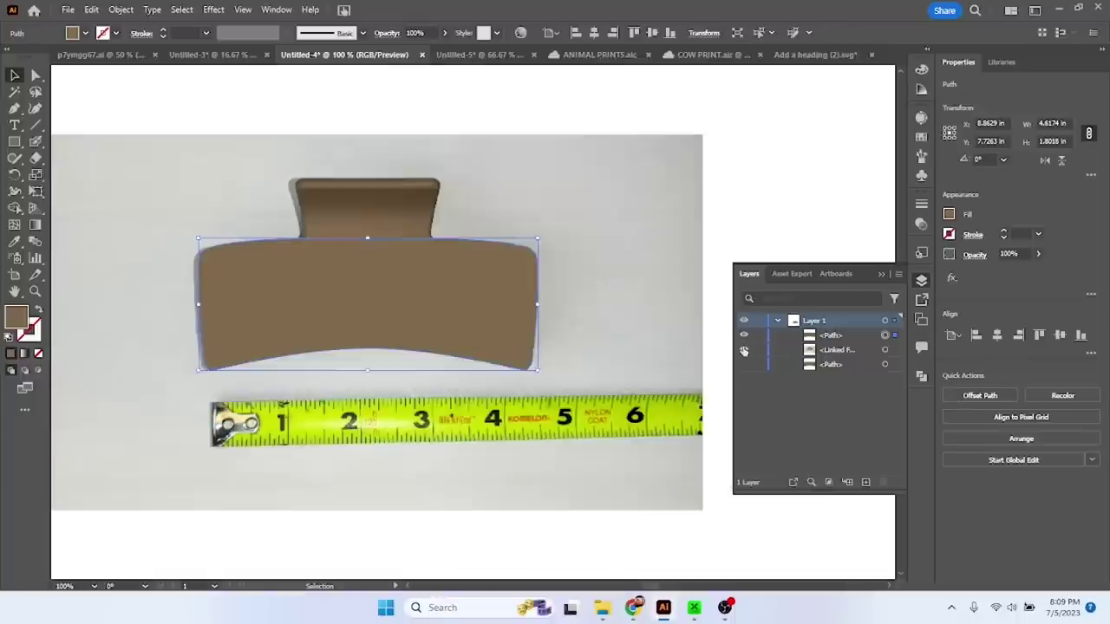
ctrl+alt+click(602, 275)
ctrl+click(389, 347)
ctrl+click(389, 347)
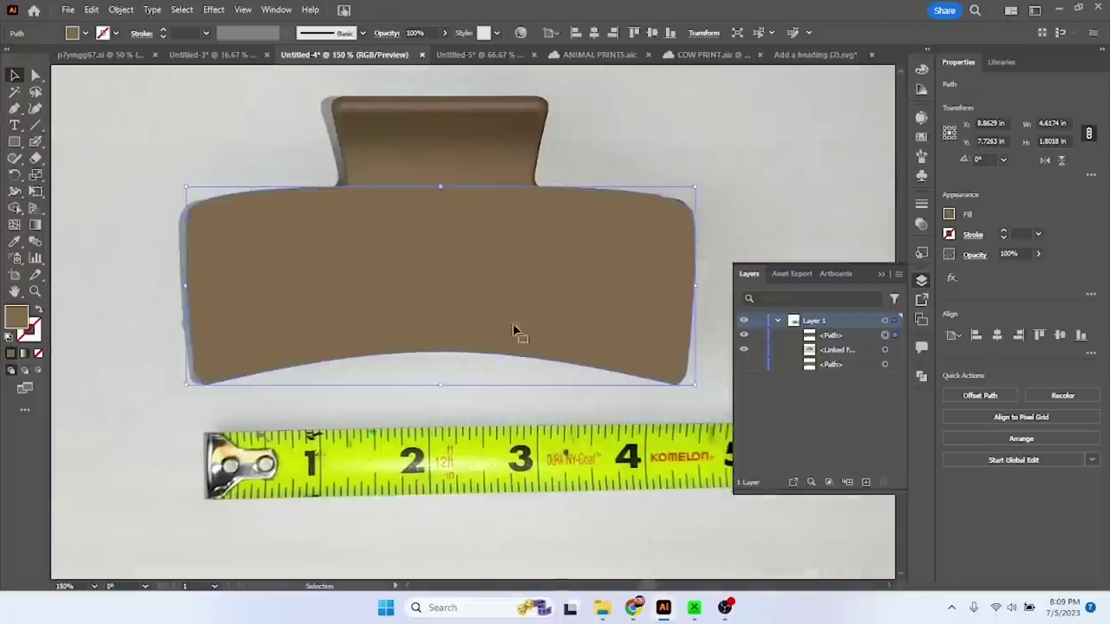
click(744, 350)
ctrl+alt+click(558, 392)
ctrl+alt+click(558, 392)
click(557, 394)
- Draw a rounded rectangle about 2.22 by 1.17 in just below the clip body
drag(14, 141, 52, 158)
mouse_move(302, 280)
mouse_down()
mouse_move(396, 297)
mouse_move(412, 337)
mouse_move(387, 320)
mouse_up()
key(v)
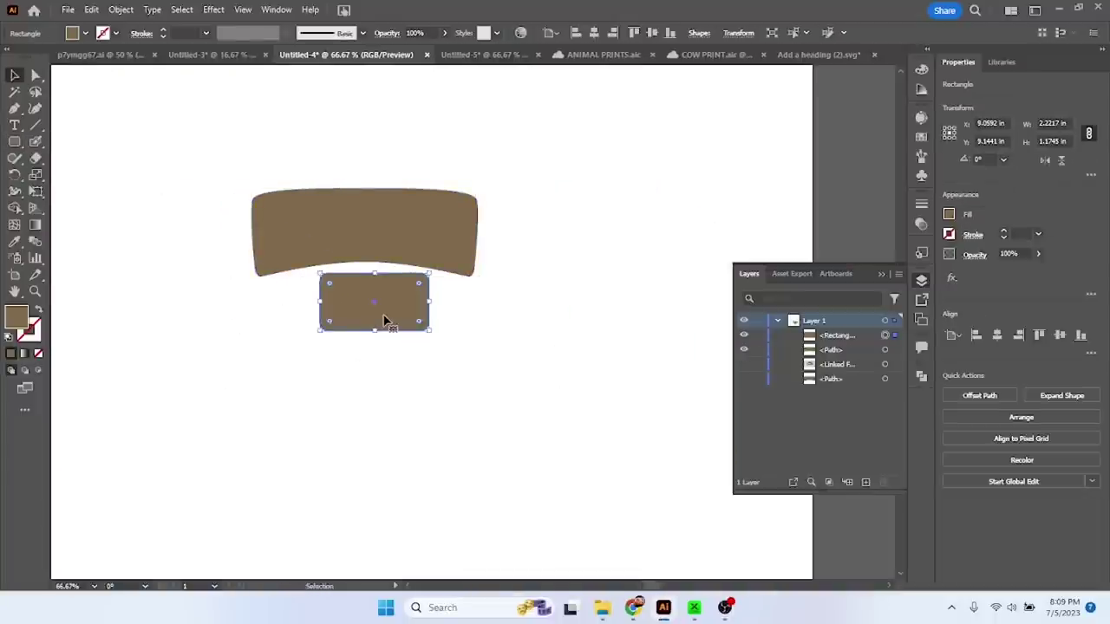
click(534, 308)
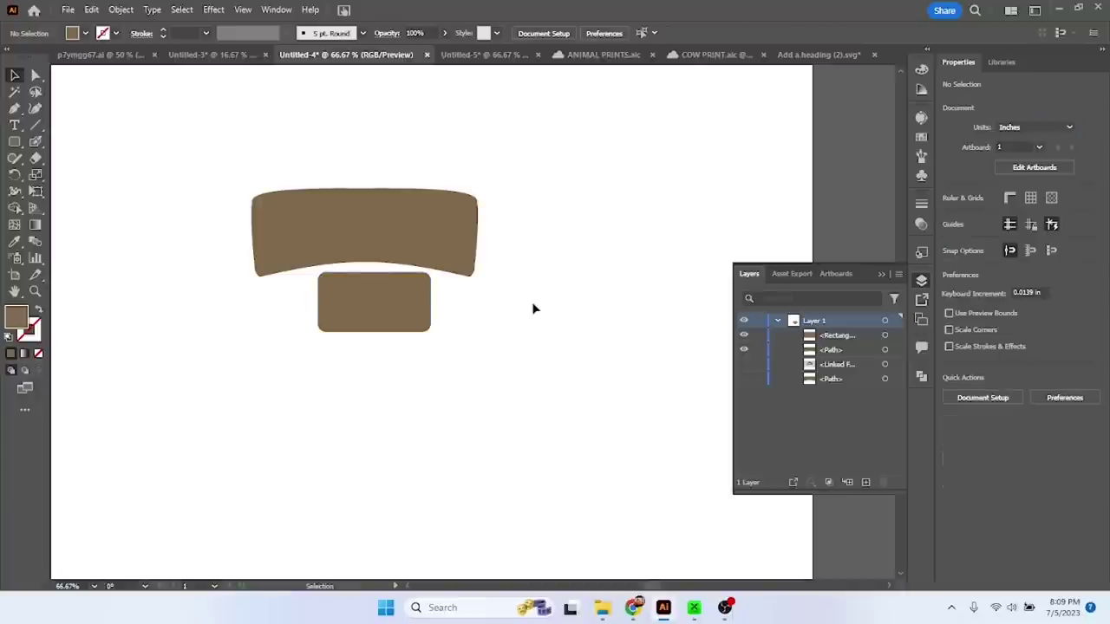
- Set the rounded rectangle's height to 1.25 in with its proportions kept
click(374, 301)
click(1051, 140)
text(1.25)
key(Return)
- Remove the fill from the clip body and the rounded rectangle and give both a red stroke
drag(511, 364, 257, 113)
click(122, 11)
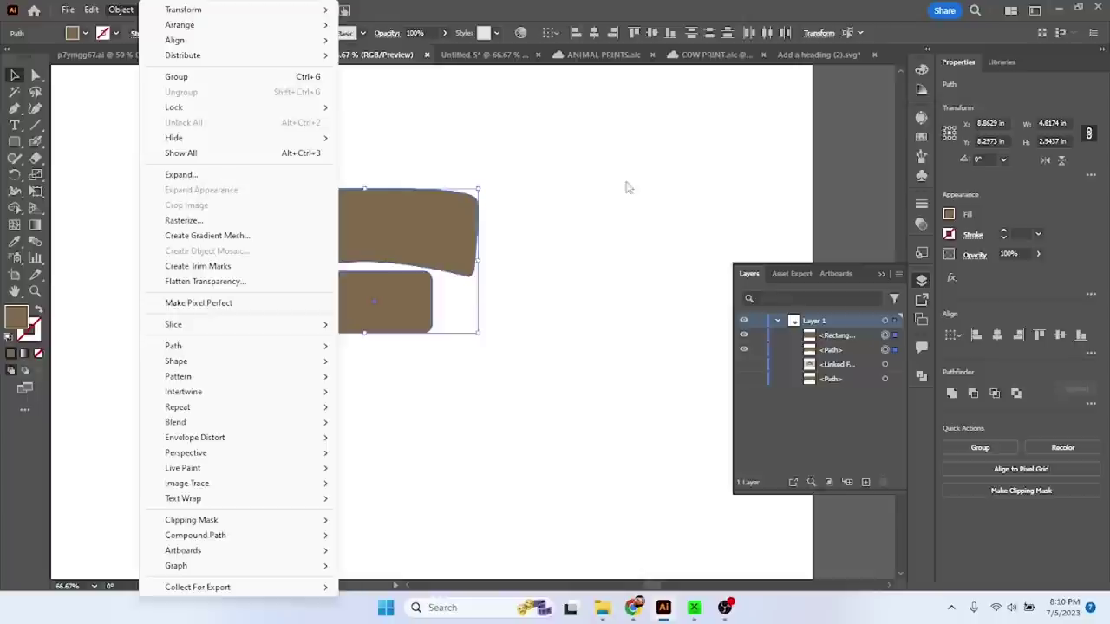
click(632, 179)
drag(488, 346, 238, 152)
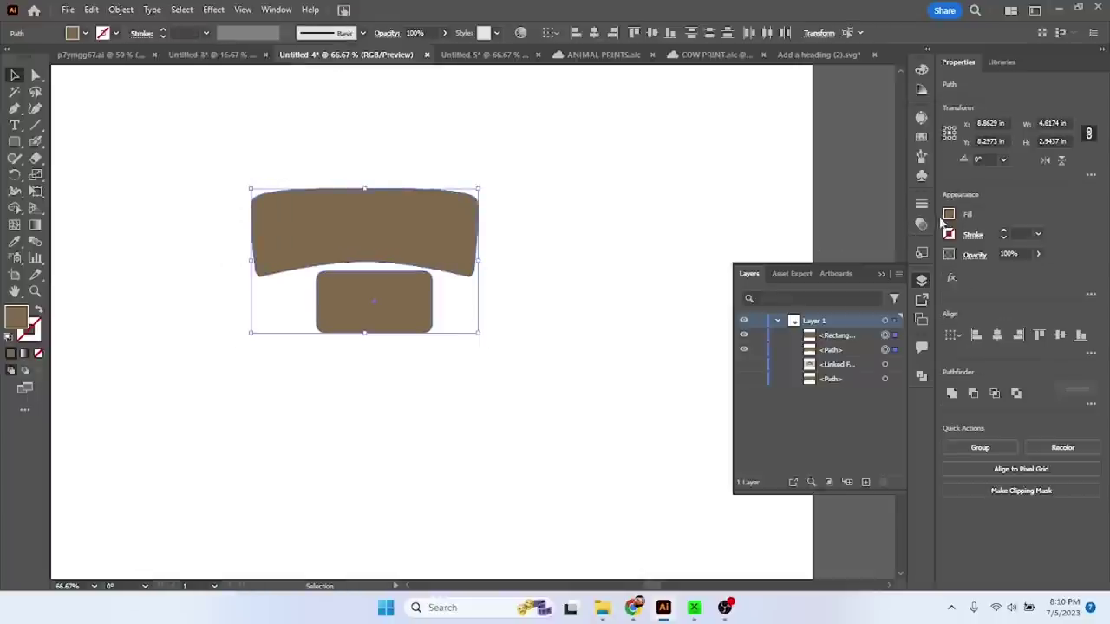
click(923, 139)
click(949, 217)
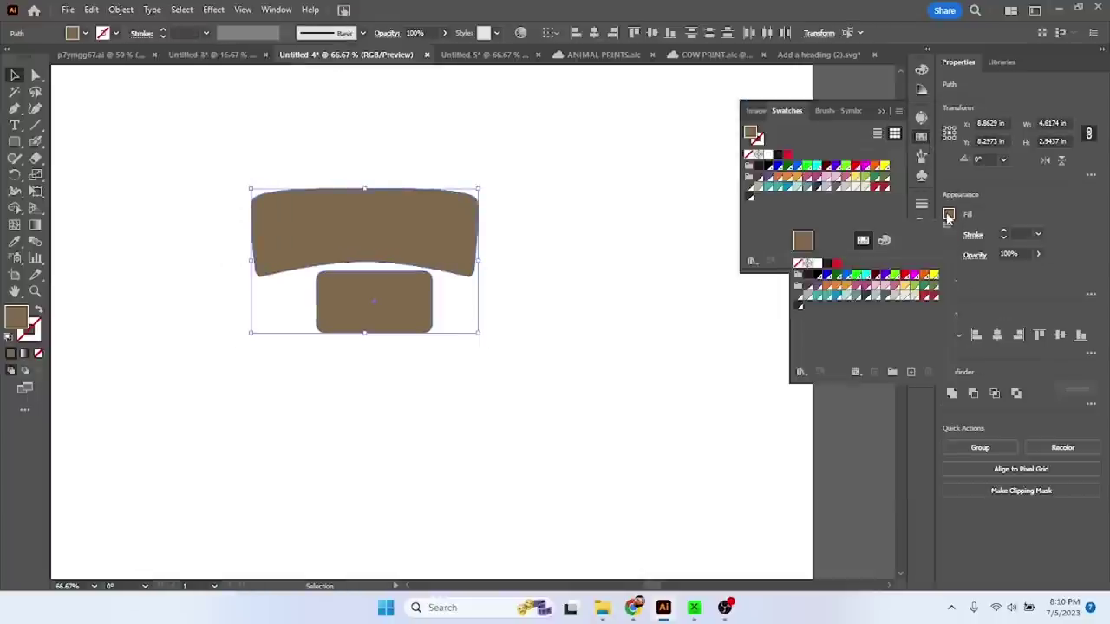
click(804, 267)
click(949, 234)
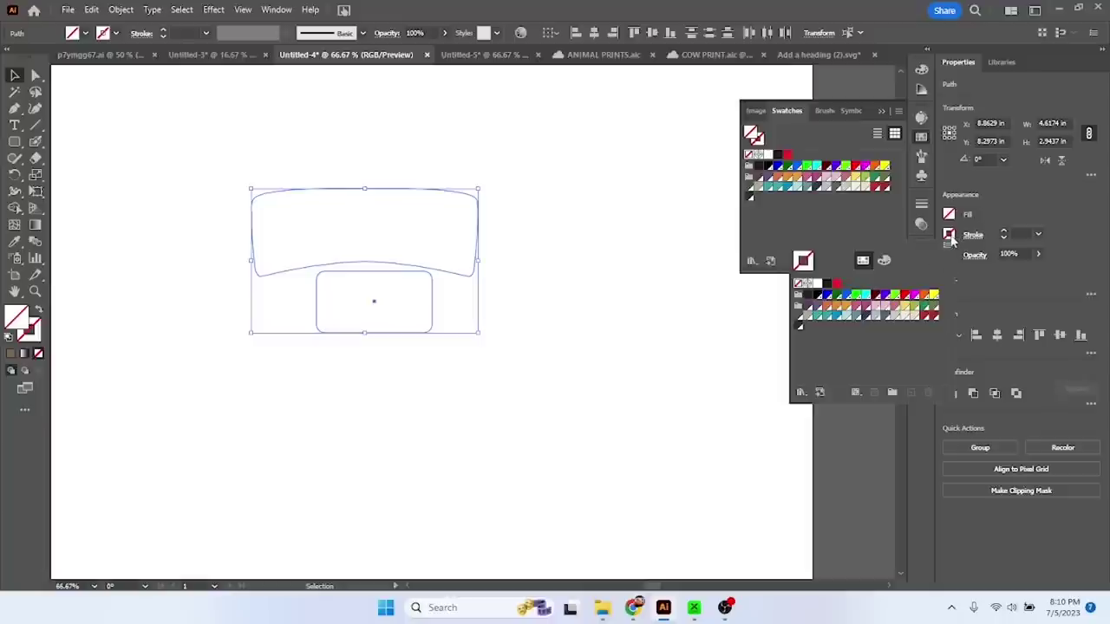
click(906, 295)
click(617, 330)
click(616, 329)
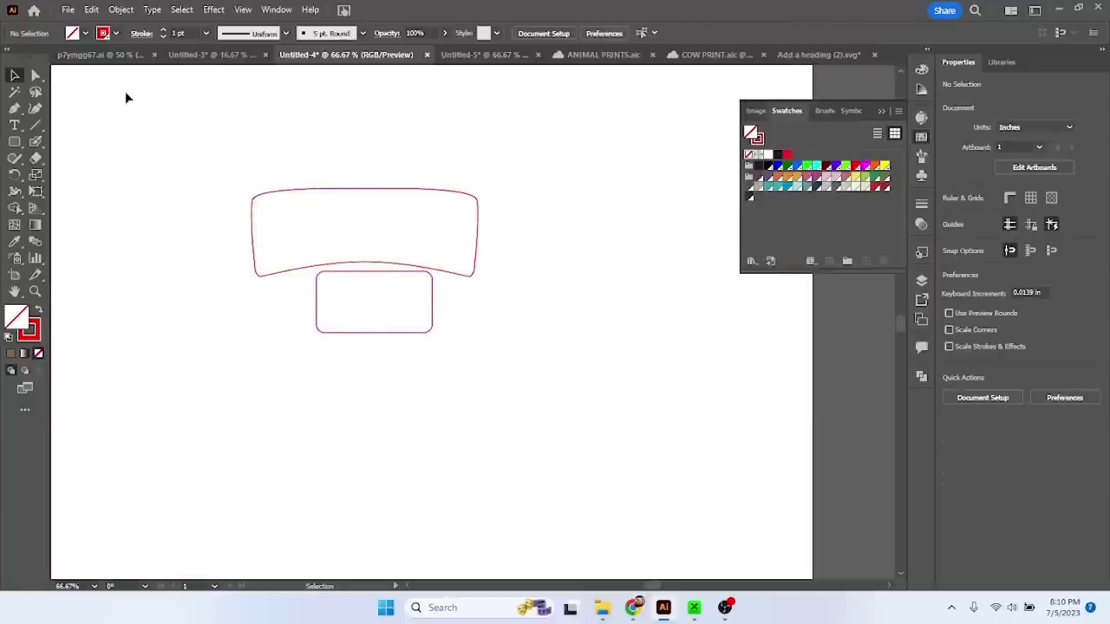
- Export the outlines as an SVG named TEST in the Laser Engraved Hair Clips folder
click(69, 11)
click(347, 332)
drag(208, 331, 136, 326)
text(TEST)
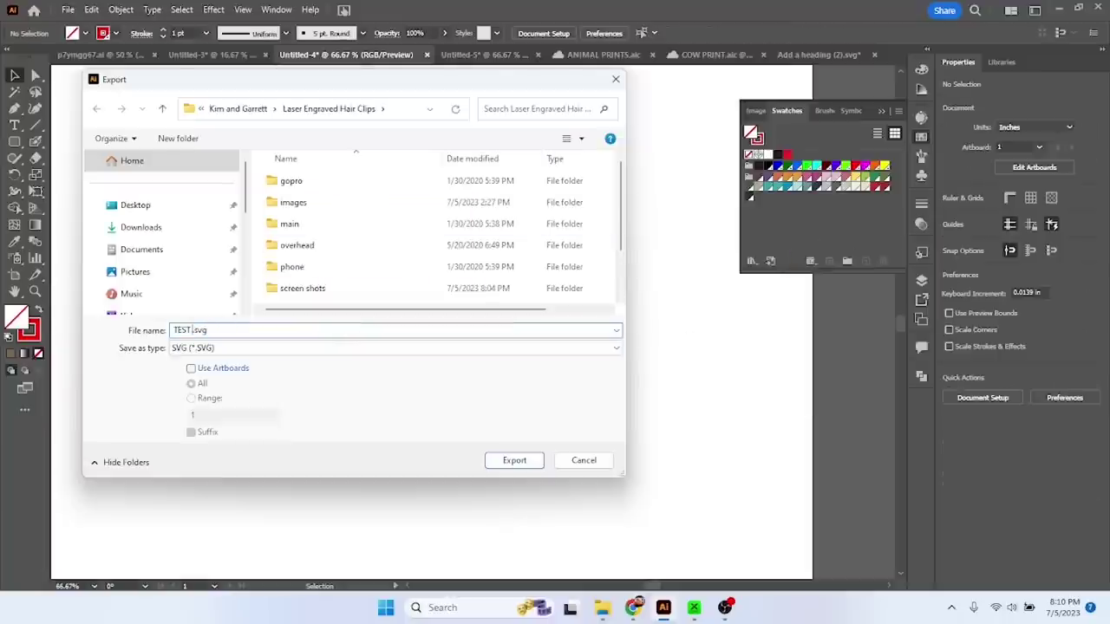
click(515, 460)
click(568, 350)
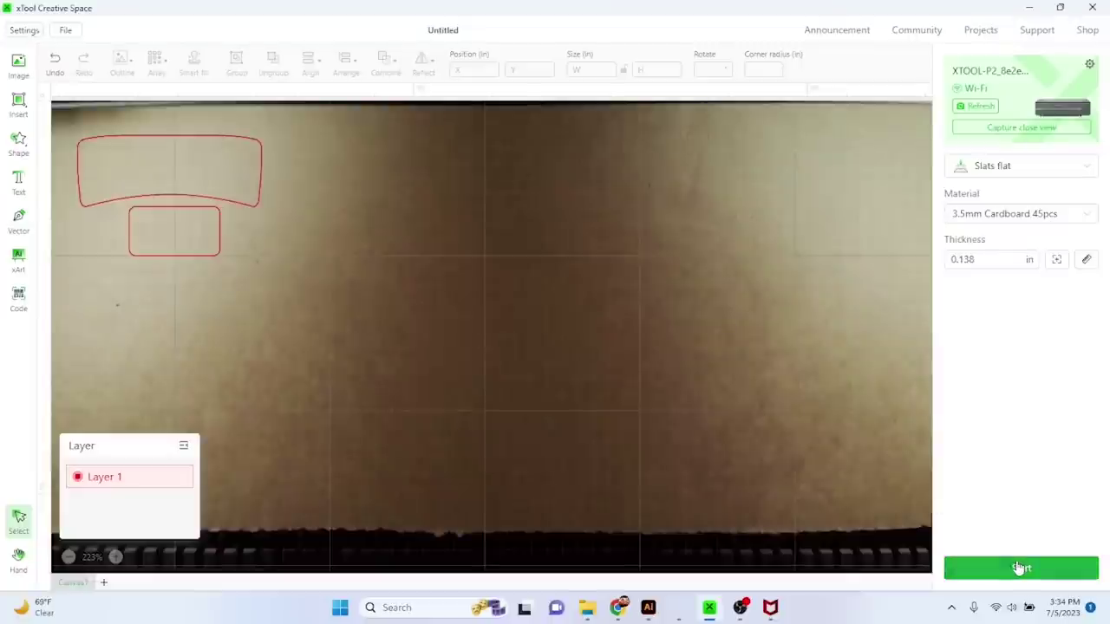
- Start the laser job for the two outlines on 3.5mm Cardboard in xTool Creative Space
click(1017, 567)
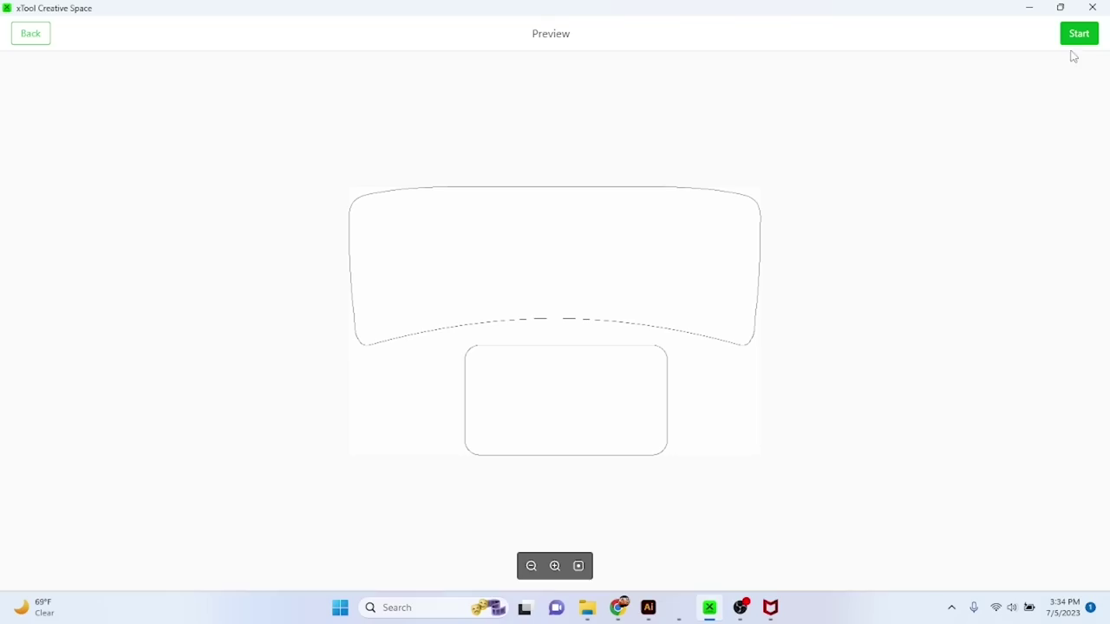
click(1079, 39)
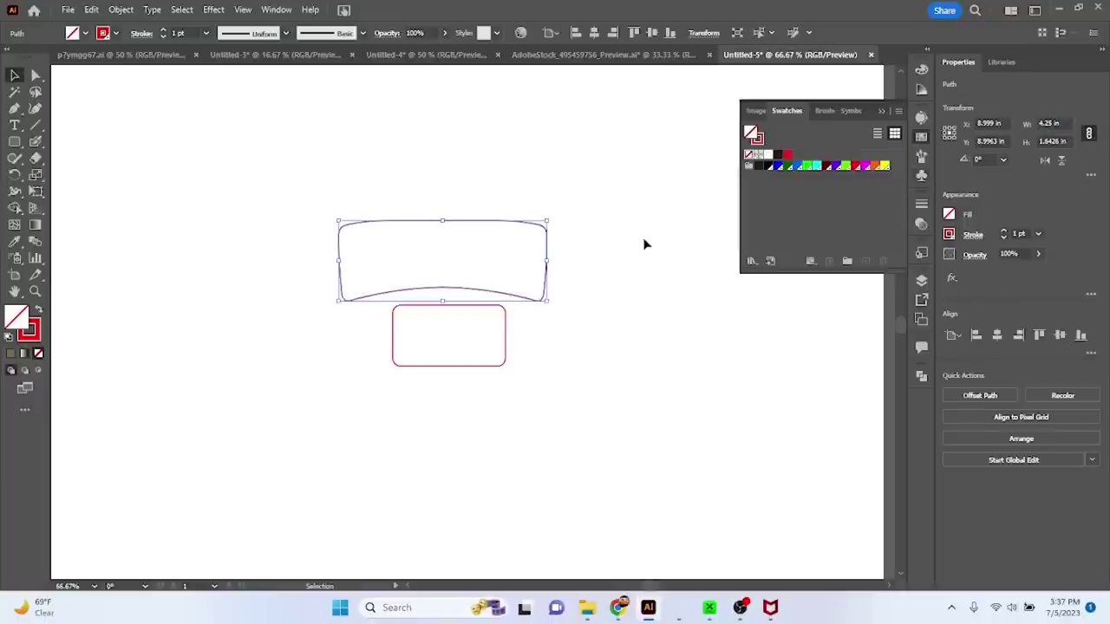
- Lower the small rounded rectangle's bottom anchor points to make it slightly taller and export the revised outlines
click(598, 345)
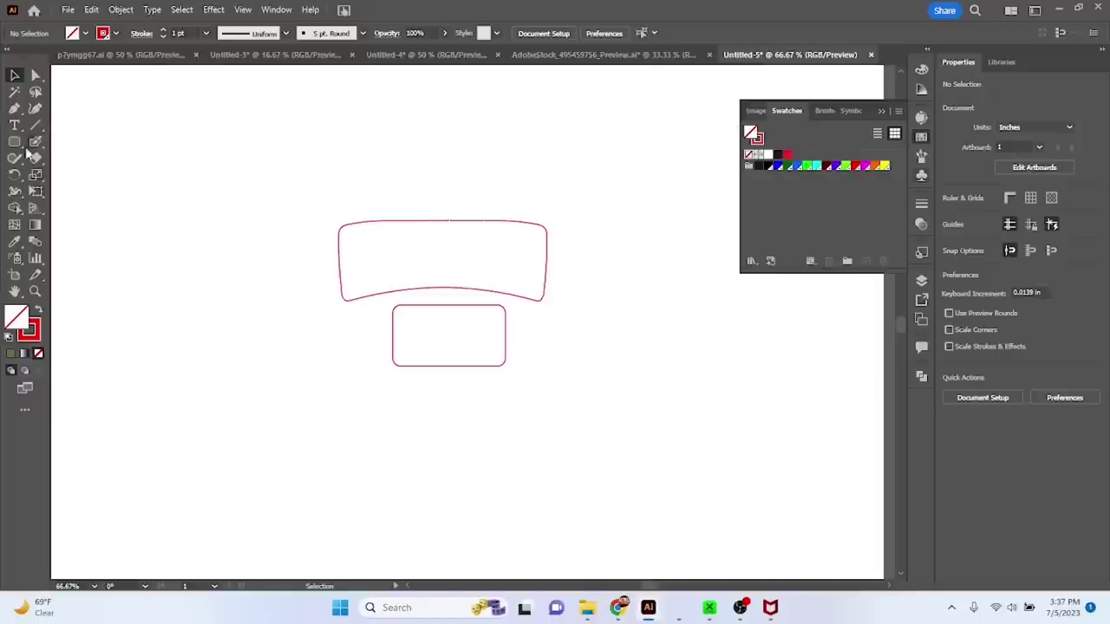
drag(369, 350, 370, 351)
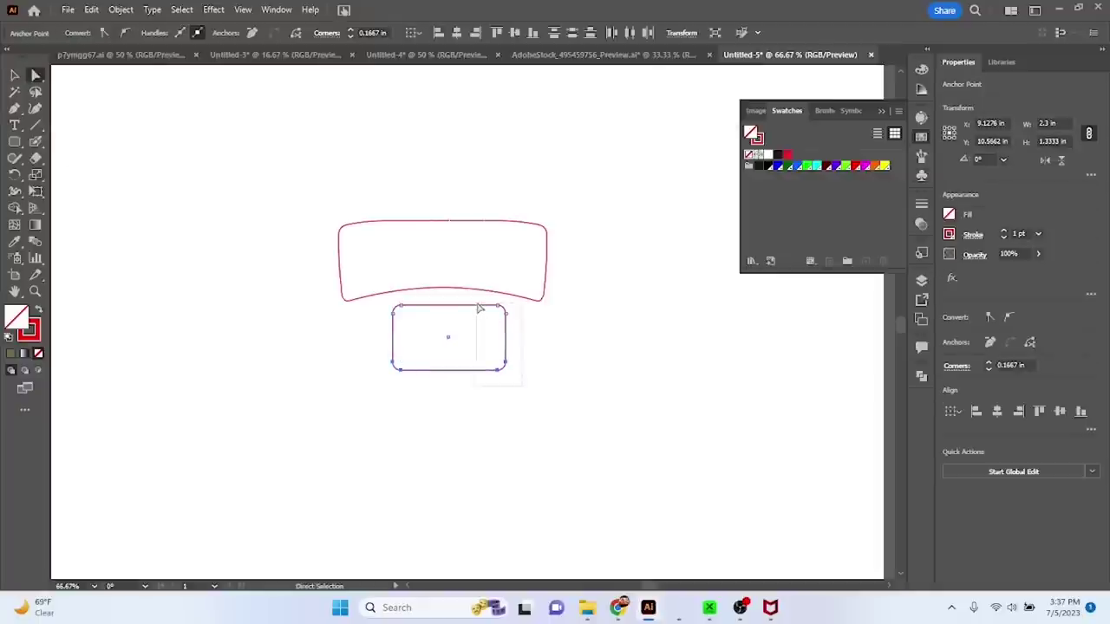
drag(537, 387, 347, 351)
click(13, 76)
click(68, 9)
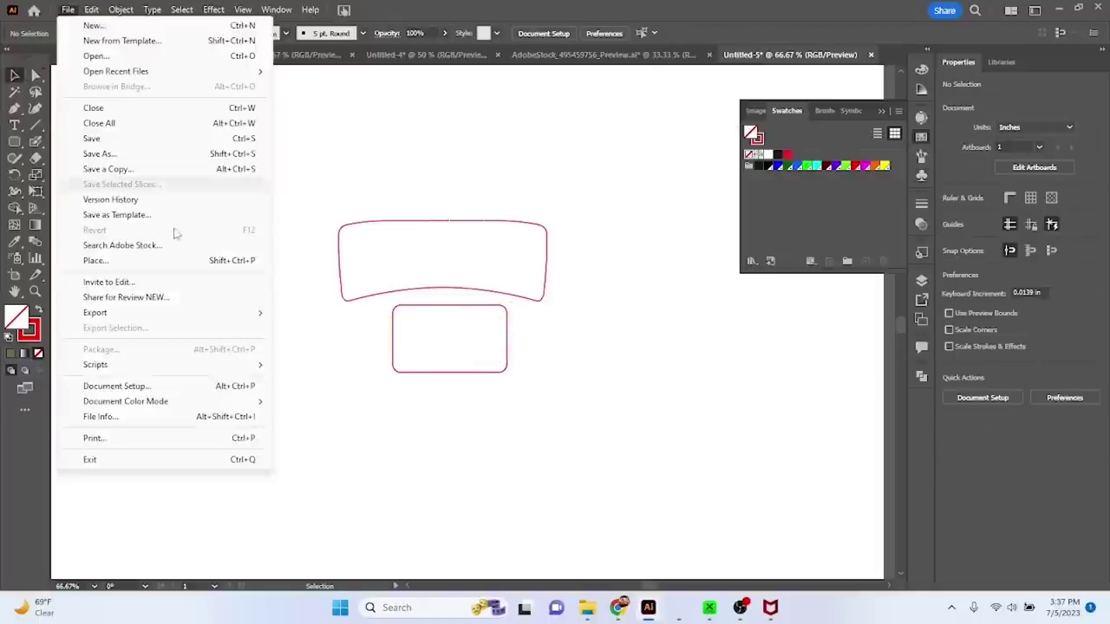
click(340, 329)
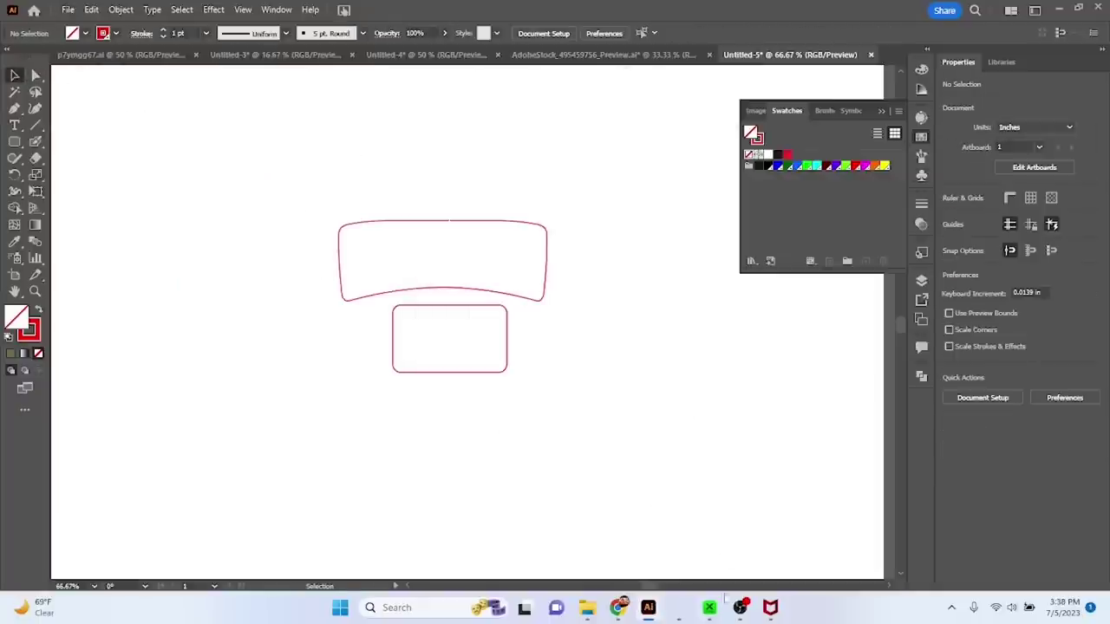
- Switch to xTool Creative Space and replace the old outlines with the revised file
click(709, 607)
key(Delete)
click(18, 66)
scroll(198, 240, down, 1)
double_click(177, 227)
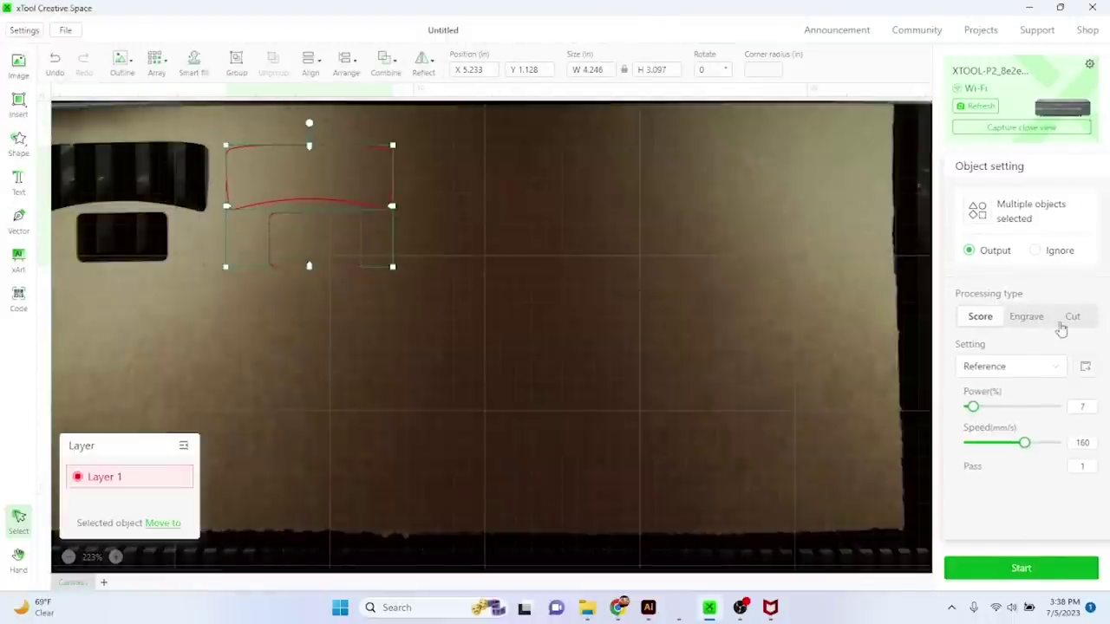
- Set the processing type of both imported outlines to Cut and start the laser job
click(1072, 318)
click(1022, 568)
click(1080, 32)
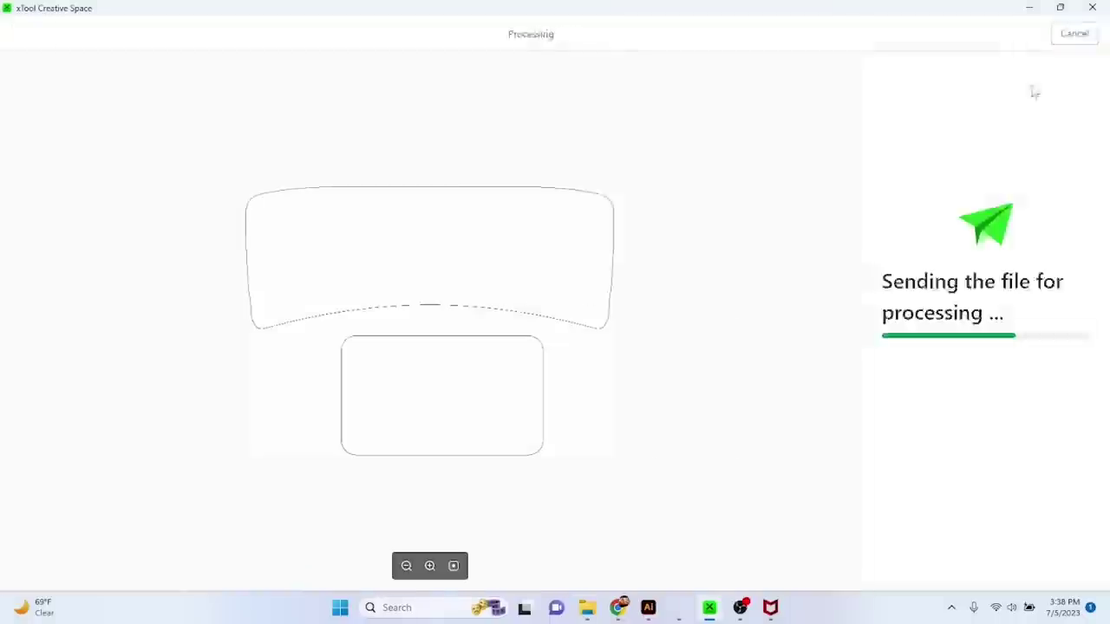
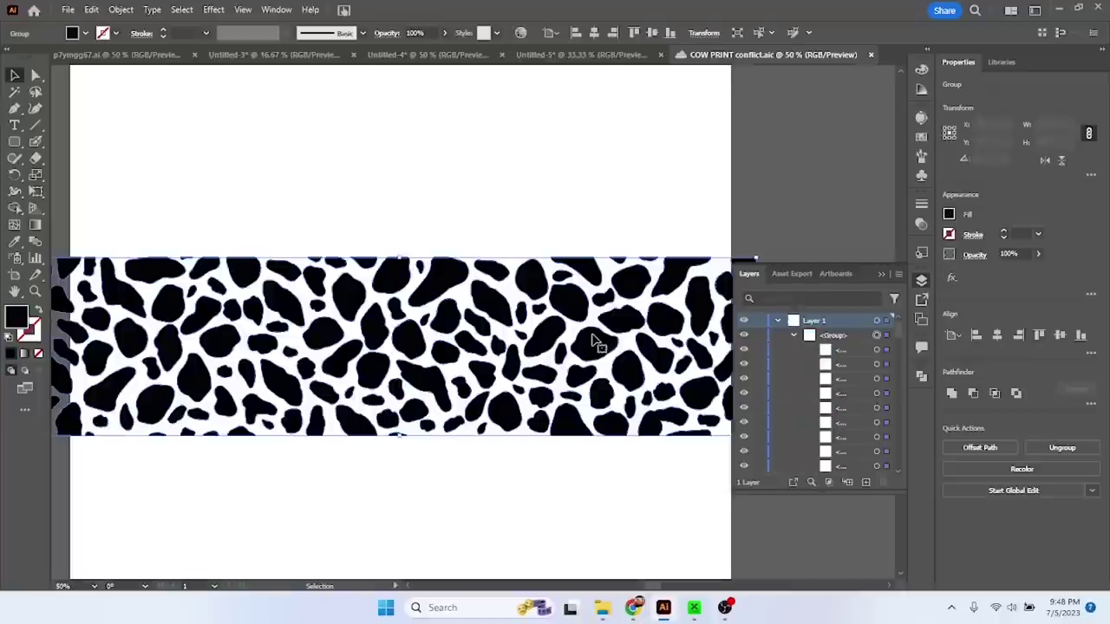
- Copy the cow print pattern group from the COW PRINT document and paste it into Untitled-5
drag(613, 274, 555, 259)
key(ctrl+c)
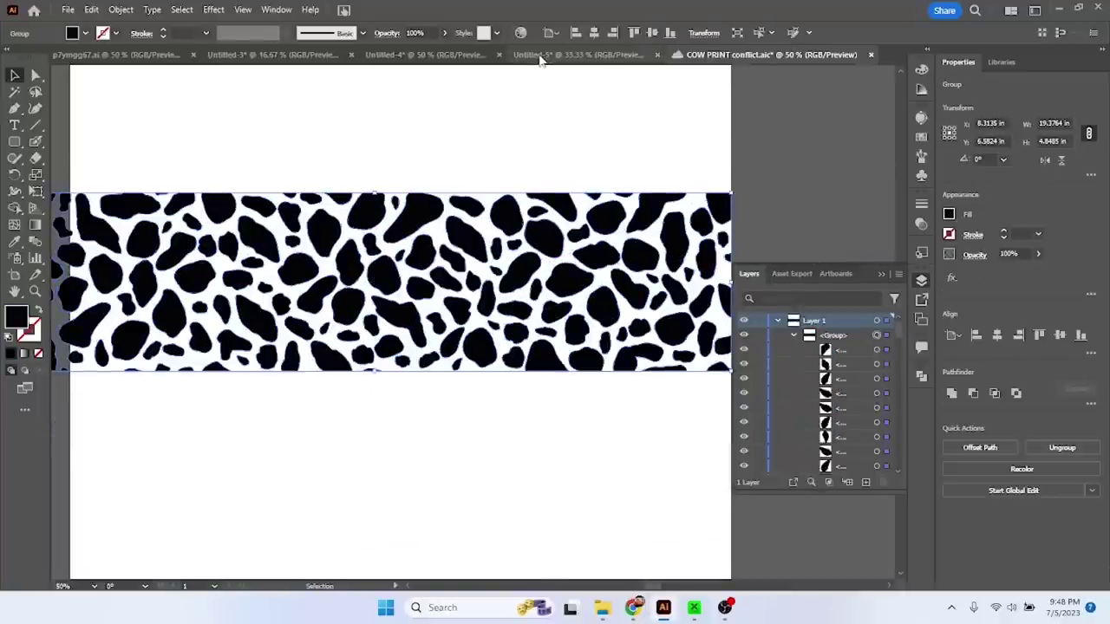
click(539, 55)
key(ctrl+v)
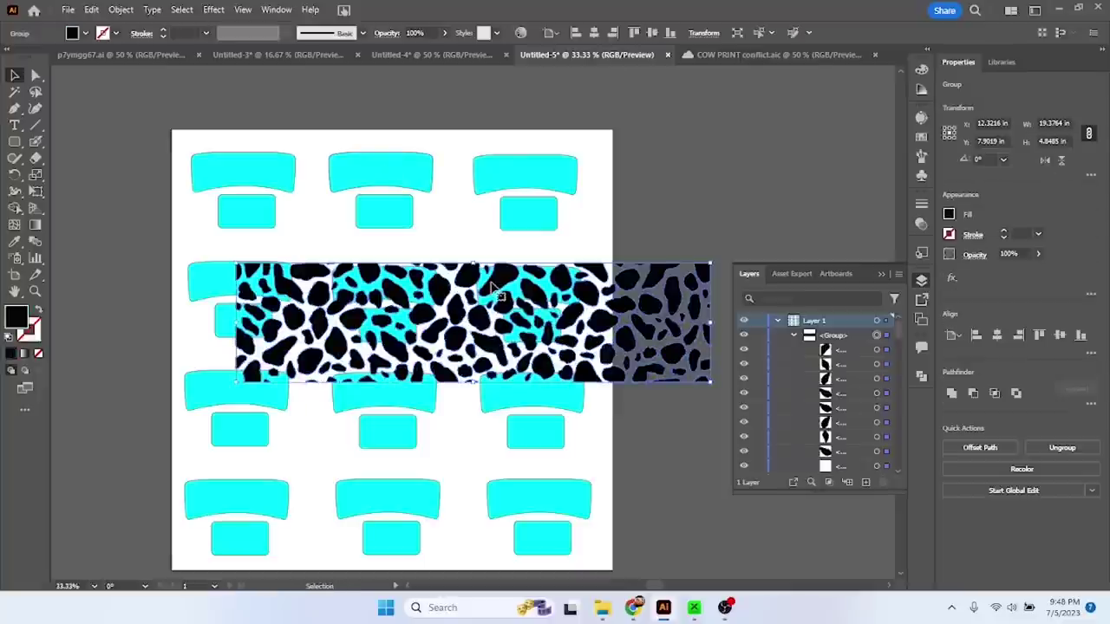
- Scale the cow print down to about 8.27 in wide and position it over the first curved outline
drag(484, 289, 305, 205)
scroll(302, 205, left, 3)
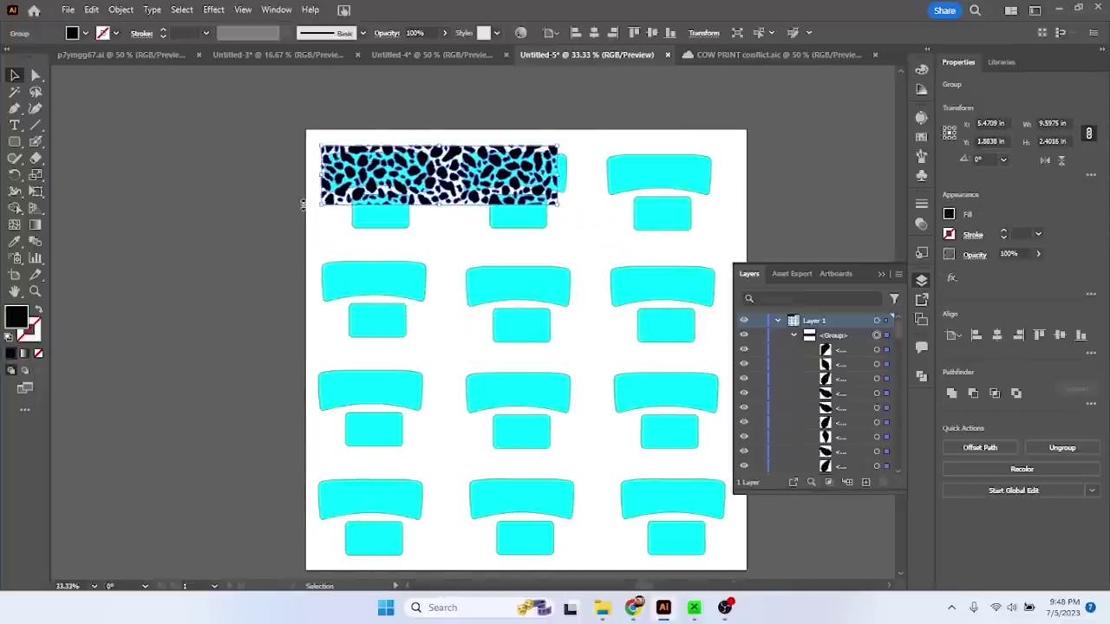
ctrl+click(324, 176)
ctrl+click(324, 176)
scroll(324, 181, down, 5)
scroll(324, 181, right, 5)
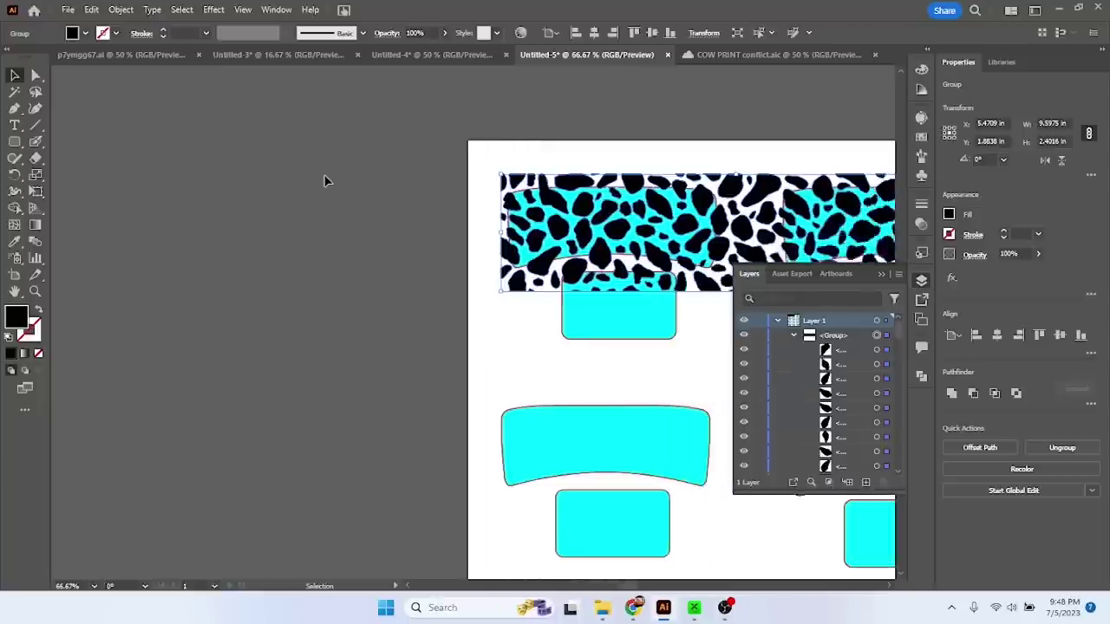
scroll(325, 180, right, 3)
drag(545, 293, 475, 261)
drag(462, 176, 526, 189)
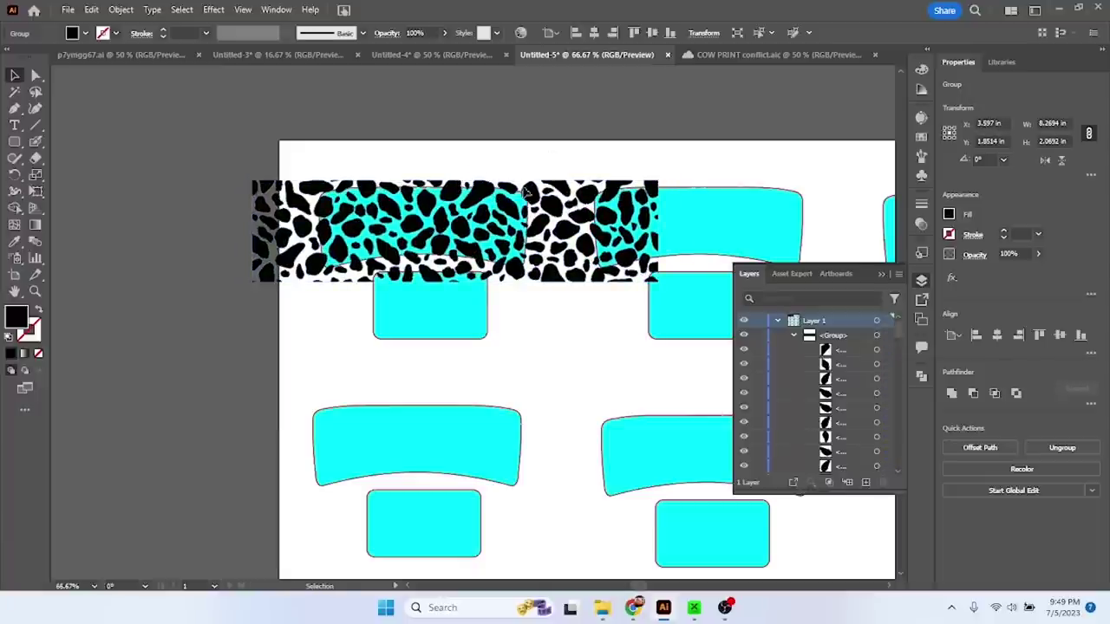
click(525, 190)
- Duplicate the scaled cow print and place the copy below the original, clear of the first curved outline
click(543, 228)
key(ctrl+c)
key(ctrl+v)
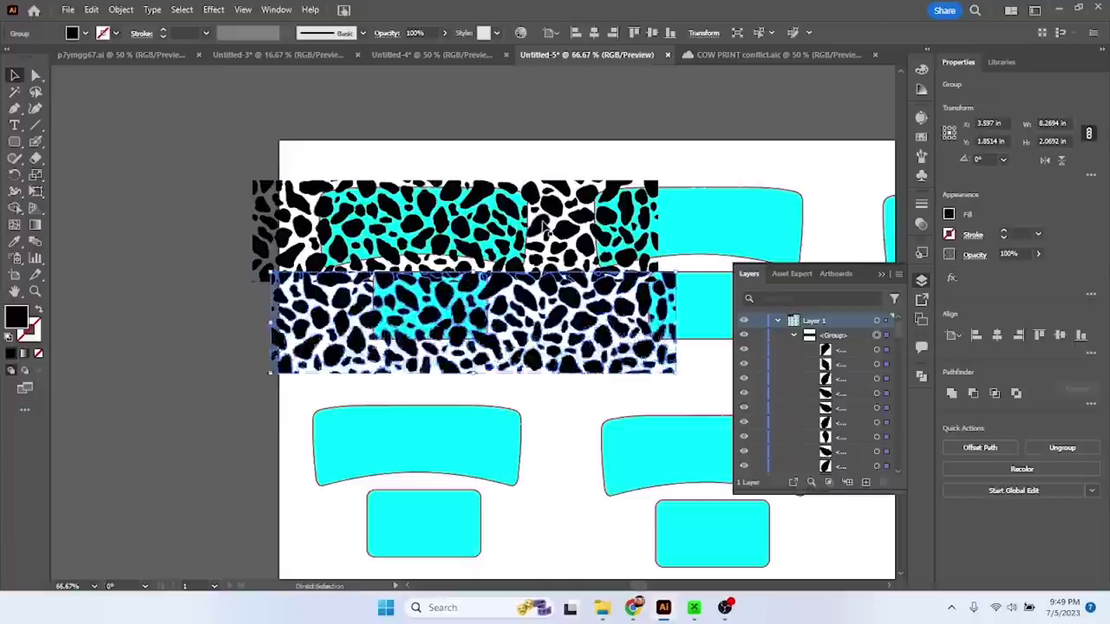
drag(575, 292, 433, 349)
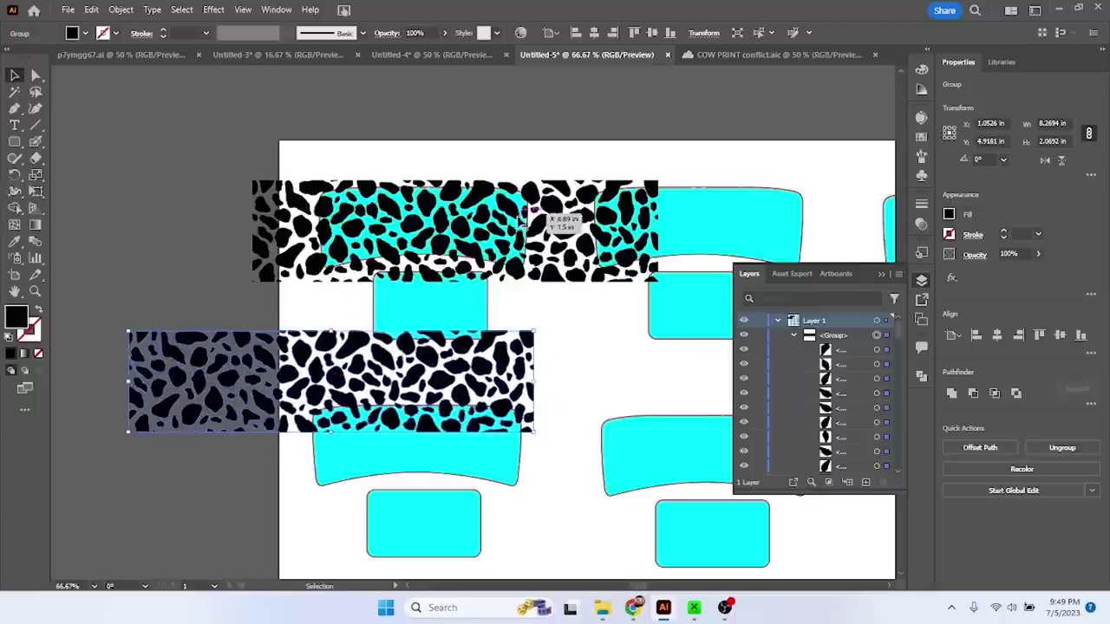
- Bring the first curved outline in front of the cow print and crop the print to it with Pathfinder Crop
click(518, 231)
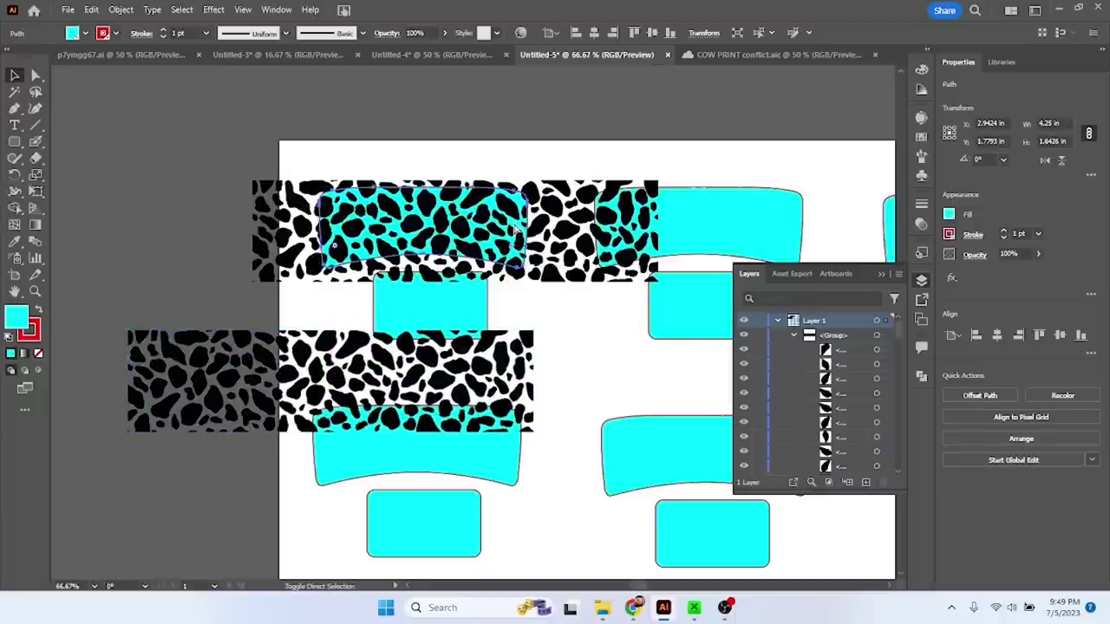
key(ctrl+shift+bracketright)
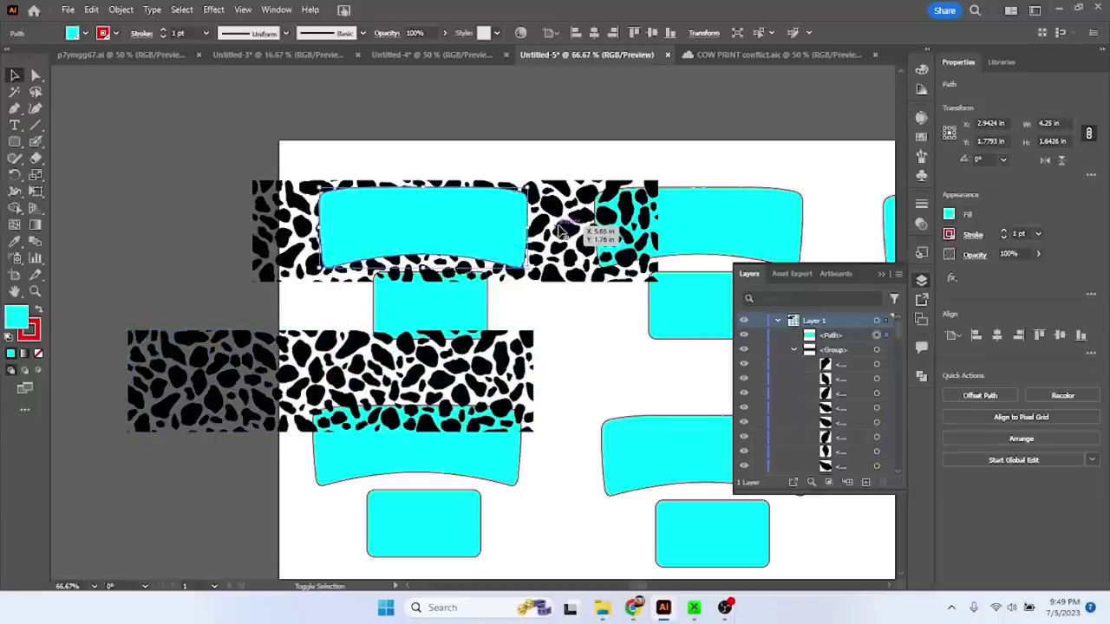
shift+click(562, 230)
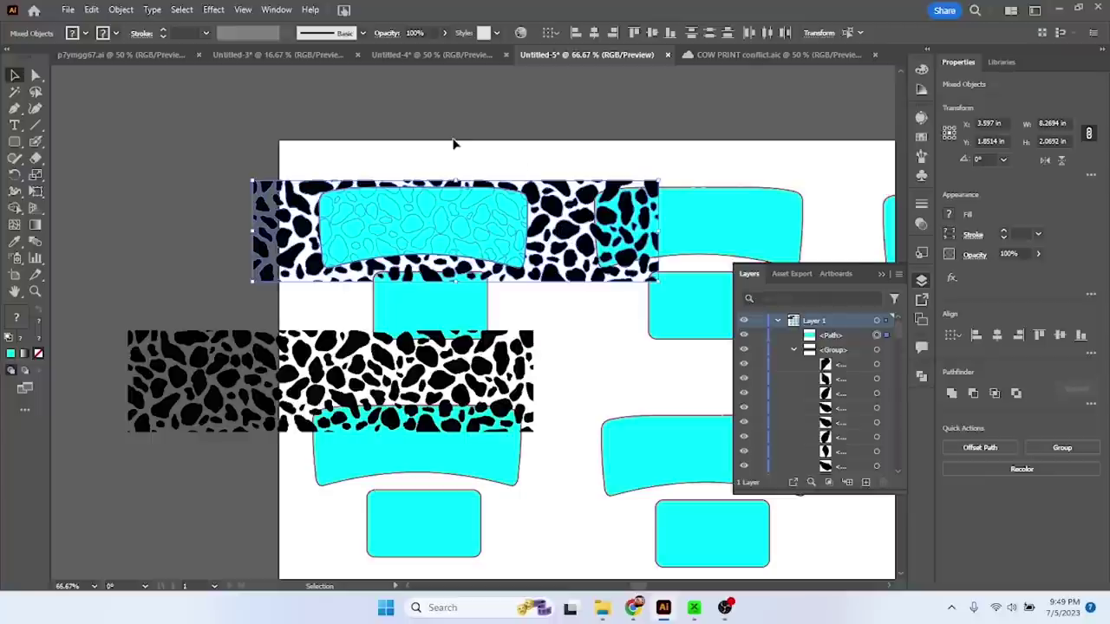
click(276, 9)
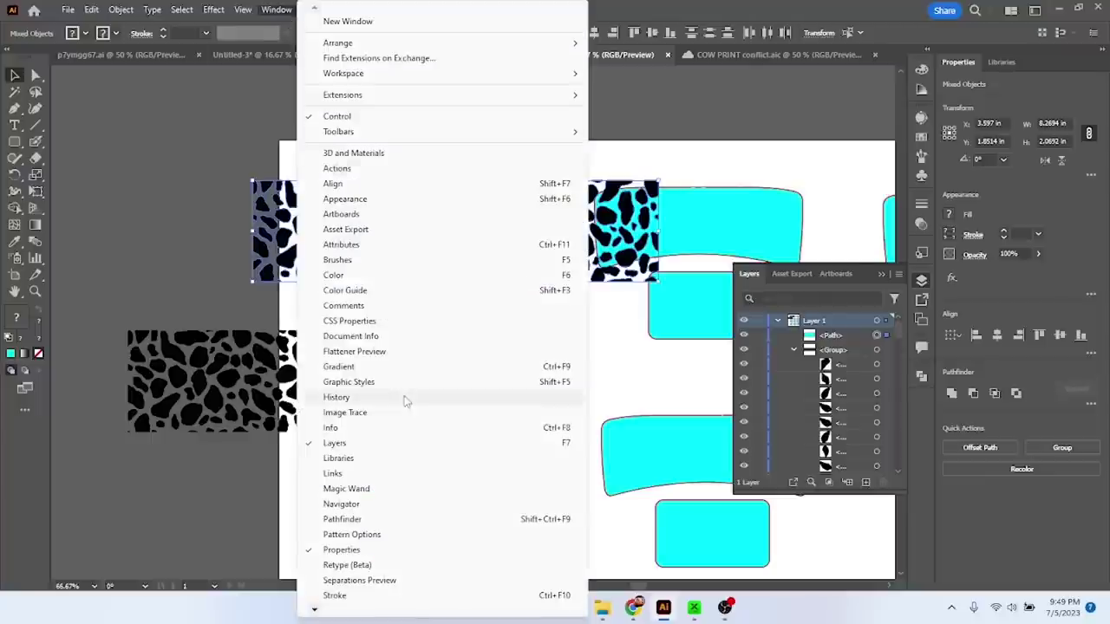
click(384, 520)
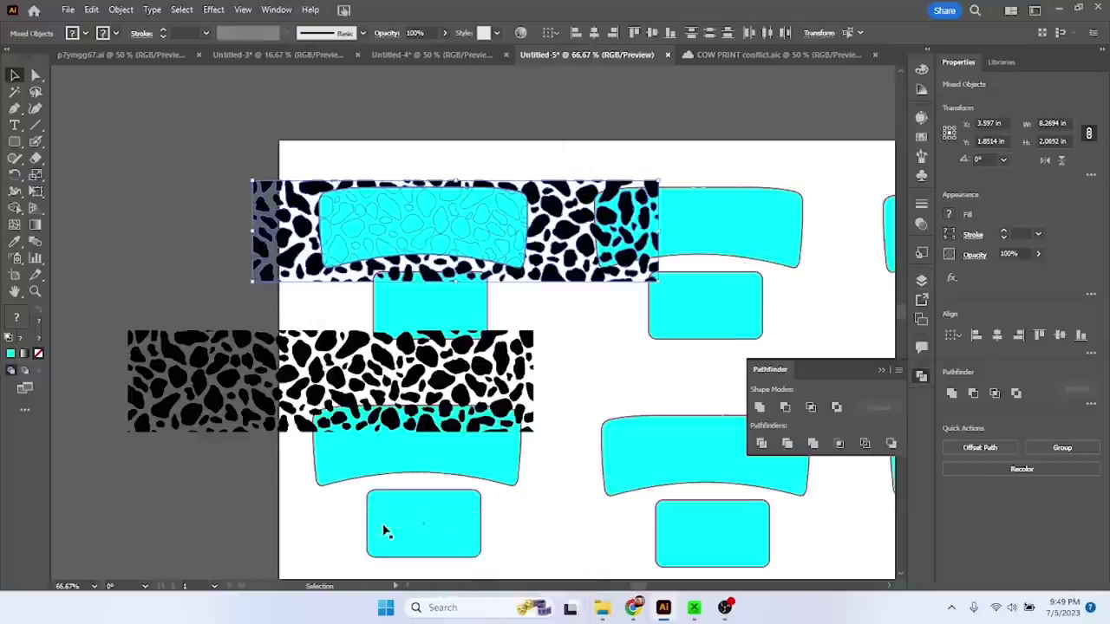
click(838, 444)
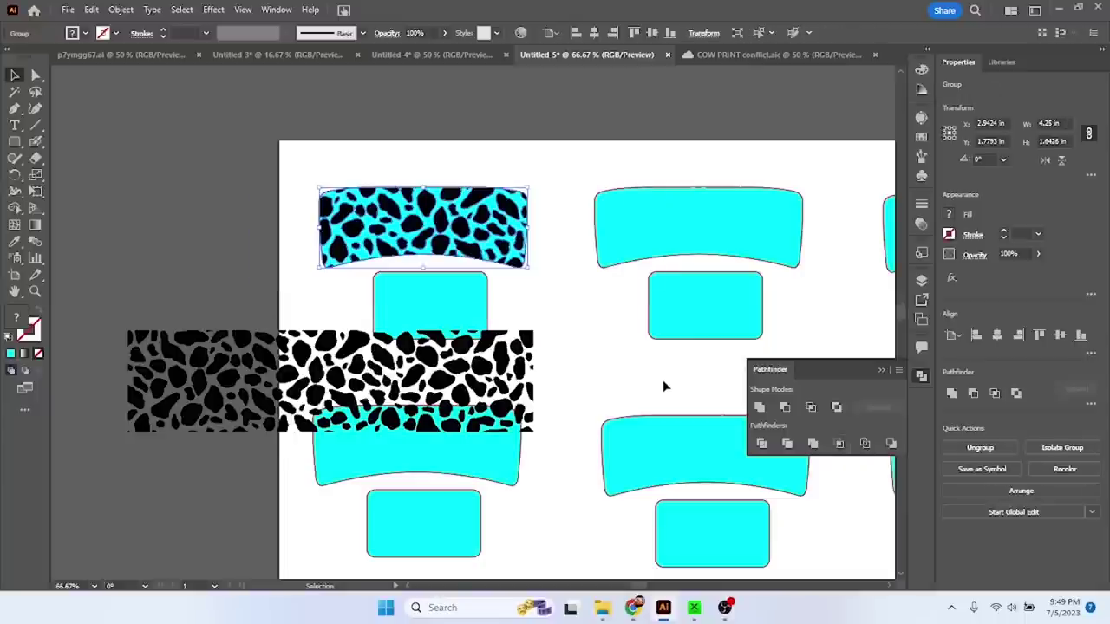
click(494, 149)
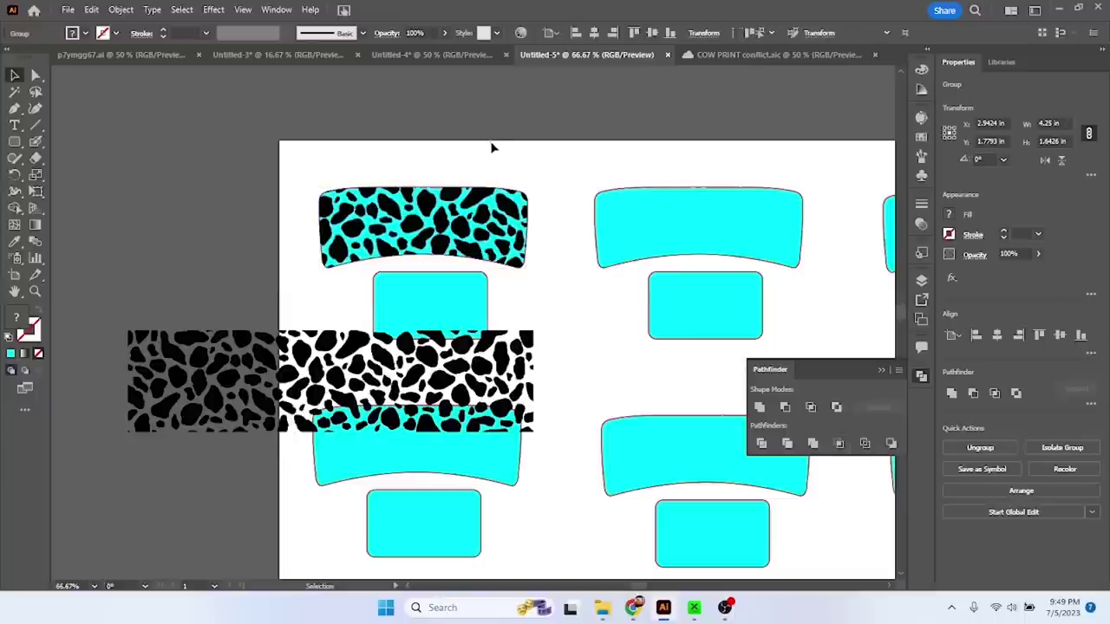
click(476, 200)
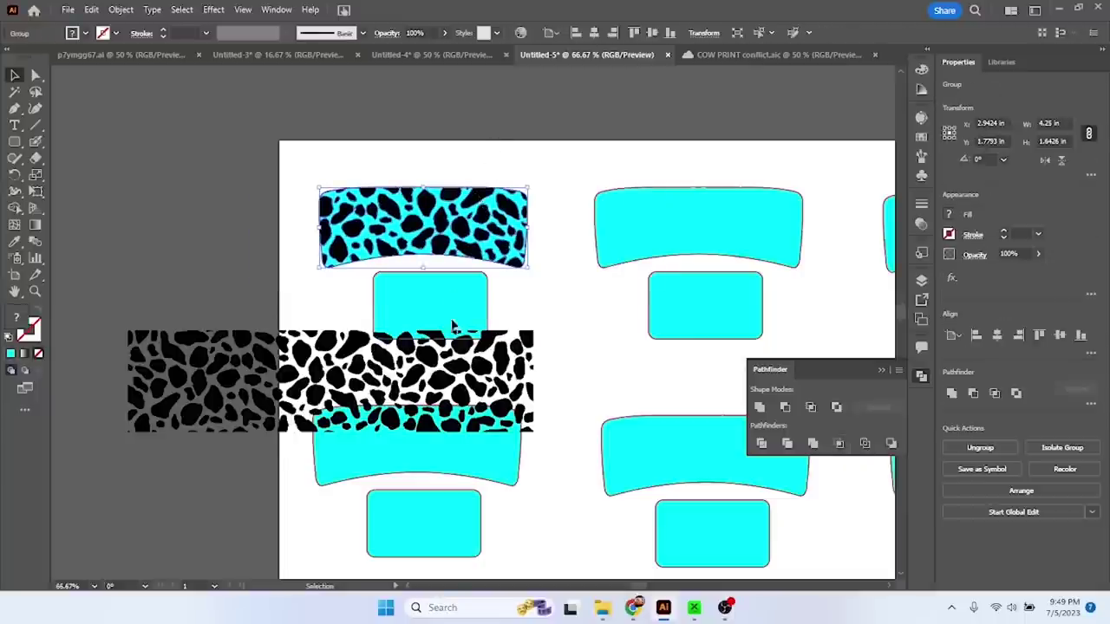
- Move the second cow print over the first small rounded rectangle, bring the rectangle to the front and crop the print to it
drag(462, 347, 462, 287)
click(572, 347)
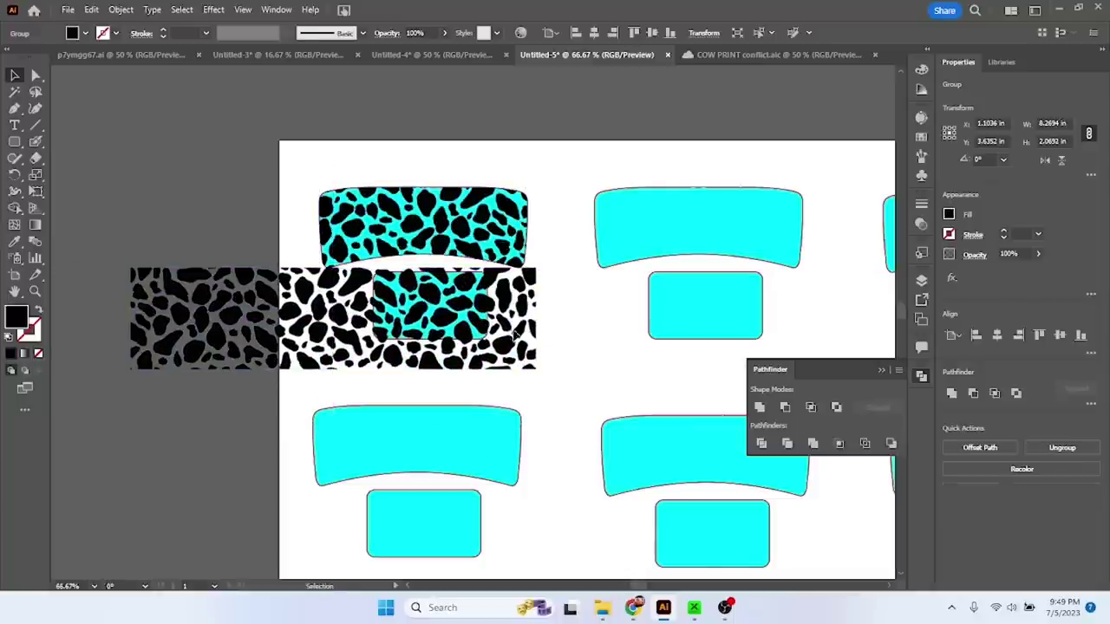
click(475, 302)
key(ctrl+shift+bracketright)
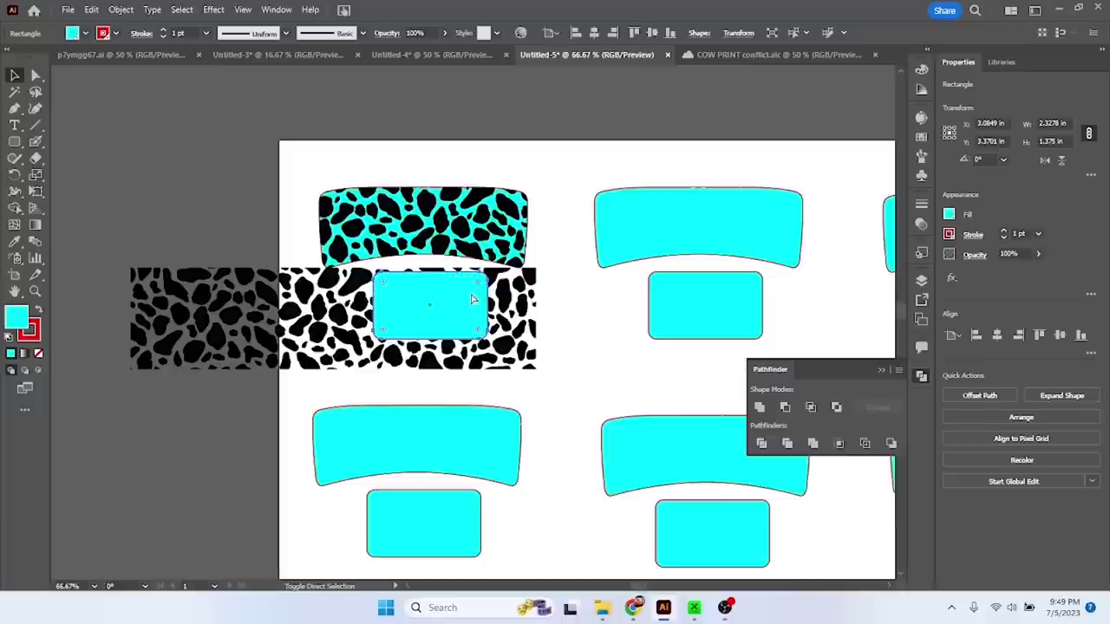
shift+click(512, 305)
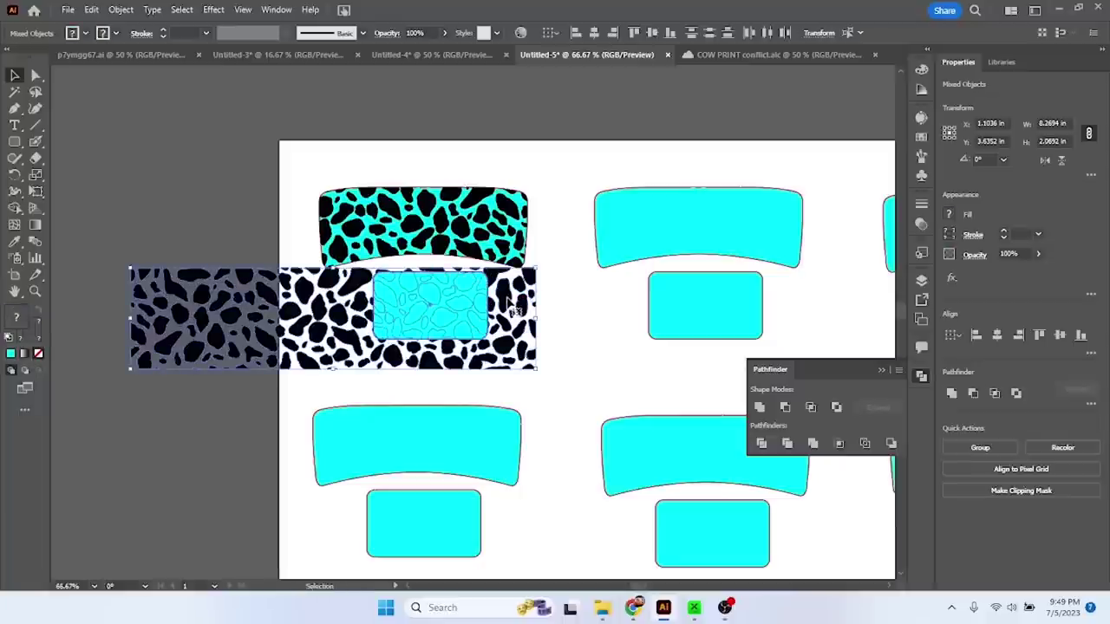
click(839, 443)
click(564, 330)
- Rasterize the cropped curved cow print in RGB at High (300 ppi) with a transparent background
click(488, 204)
click(121, 9)
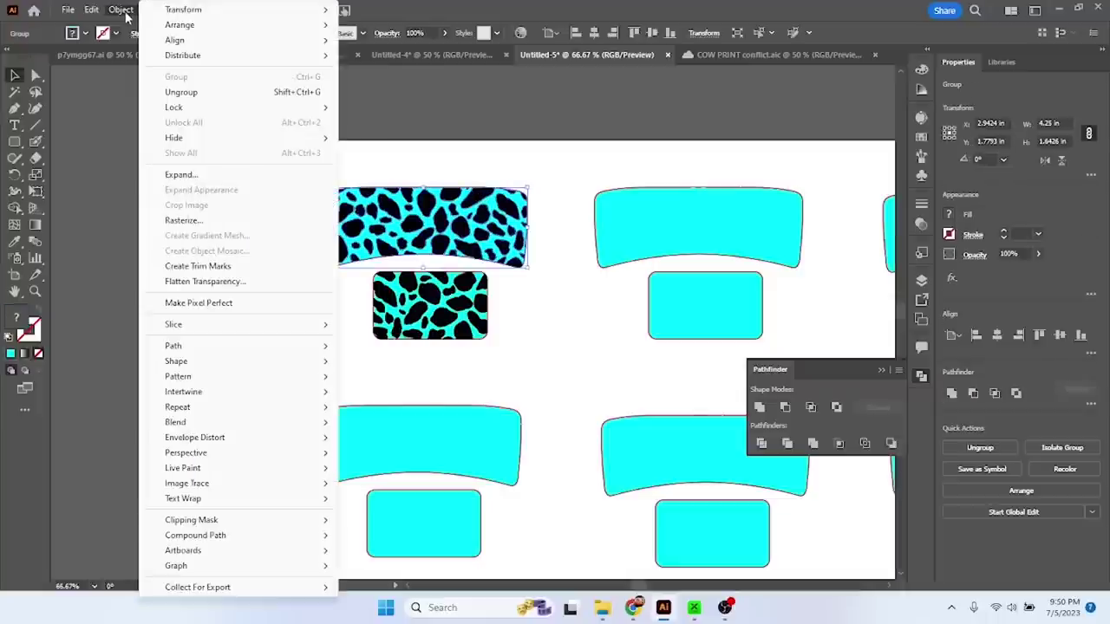
click(213, 224)
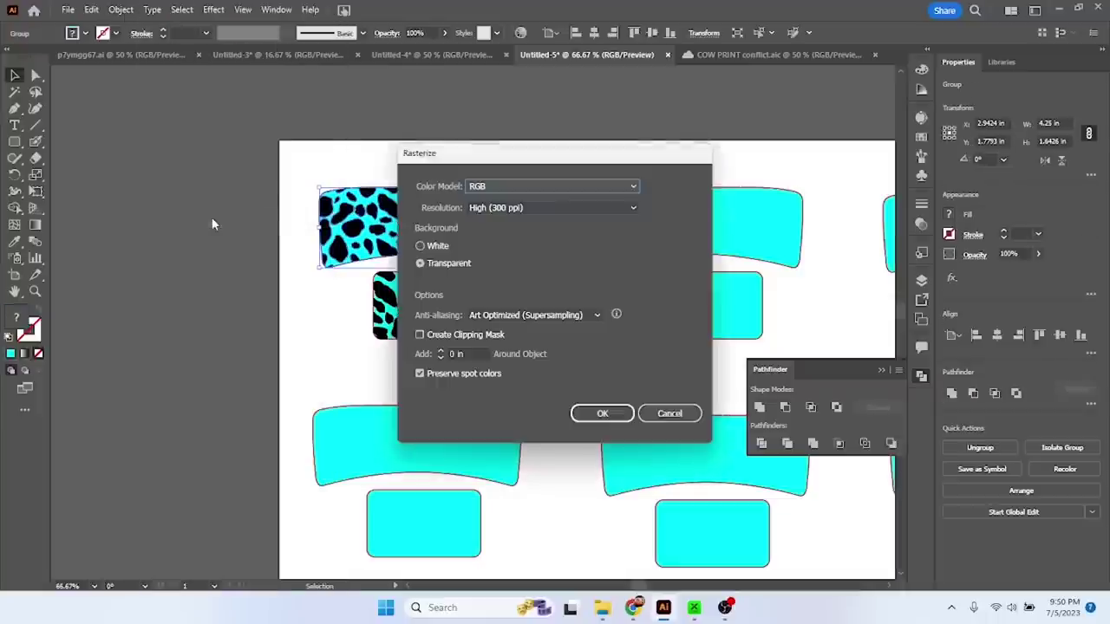
click(422, 265)
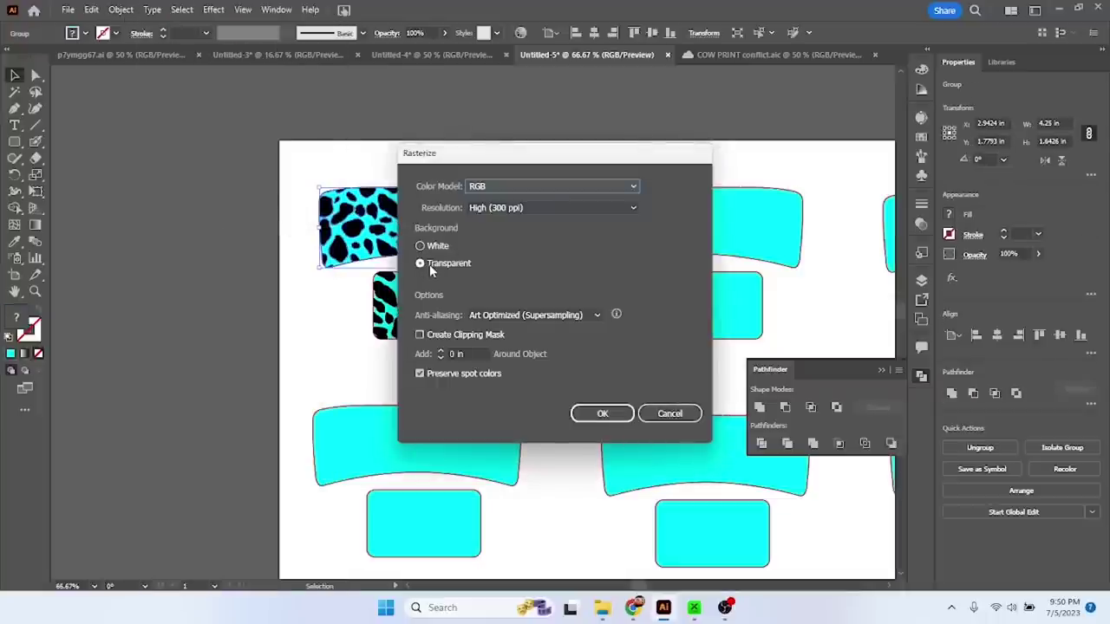
click(600, 414)
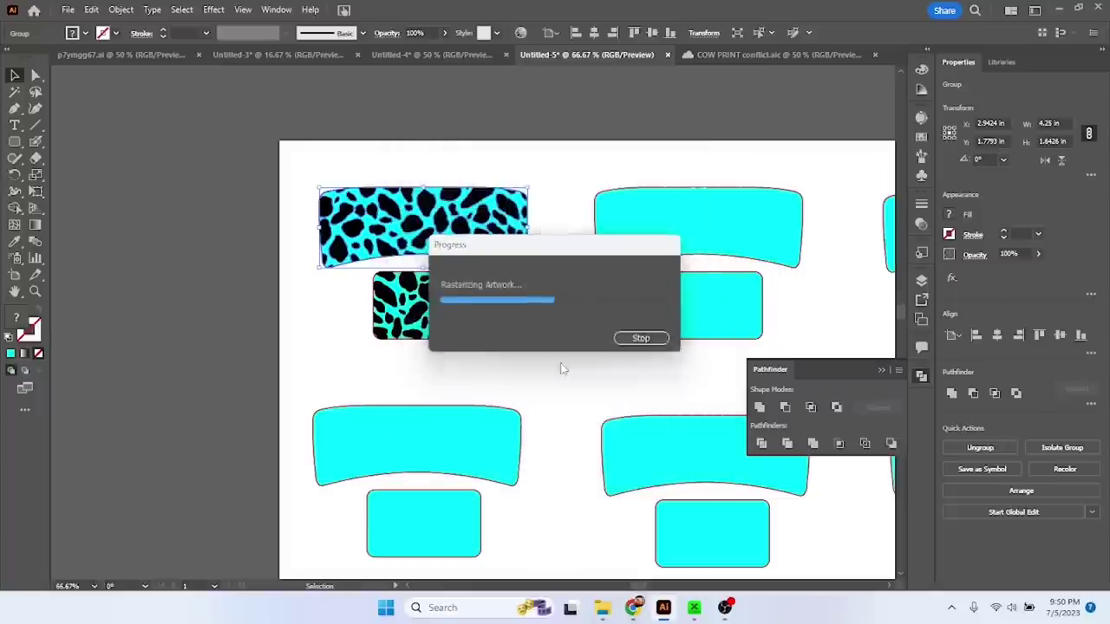
click(532, 331)
- Rasterize the cropped rectangular cow print in RGB at High (300 ppi) with a transparent background
click(475, 289)
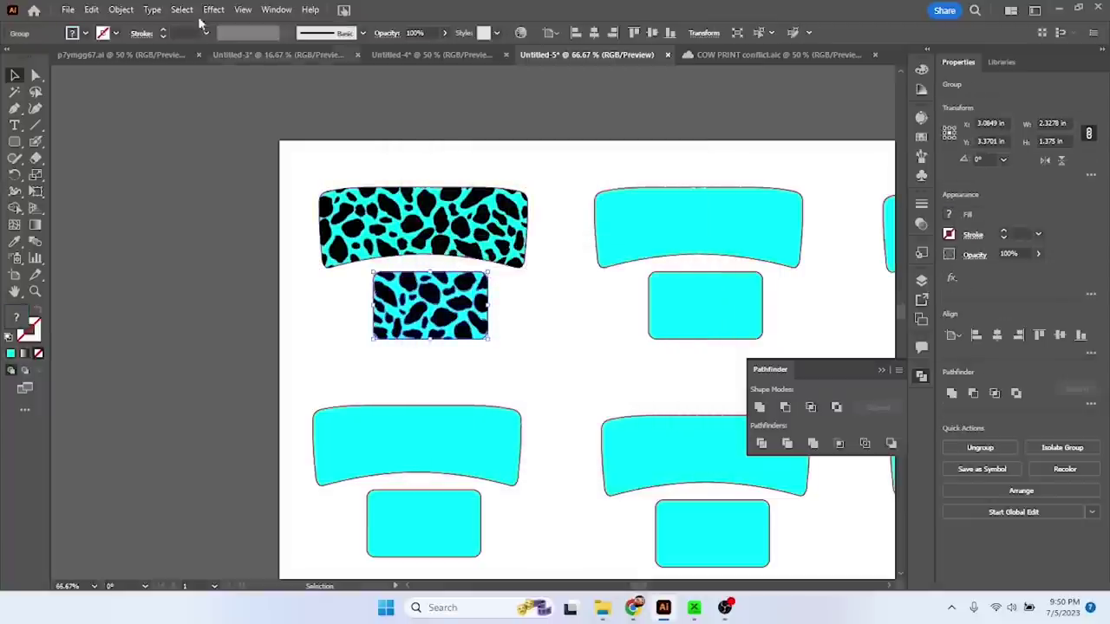
click(122, 10)
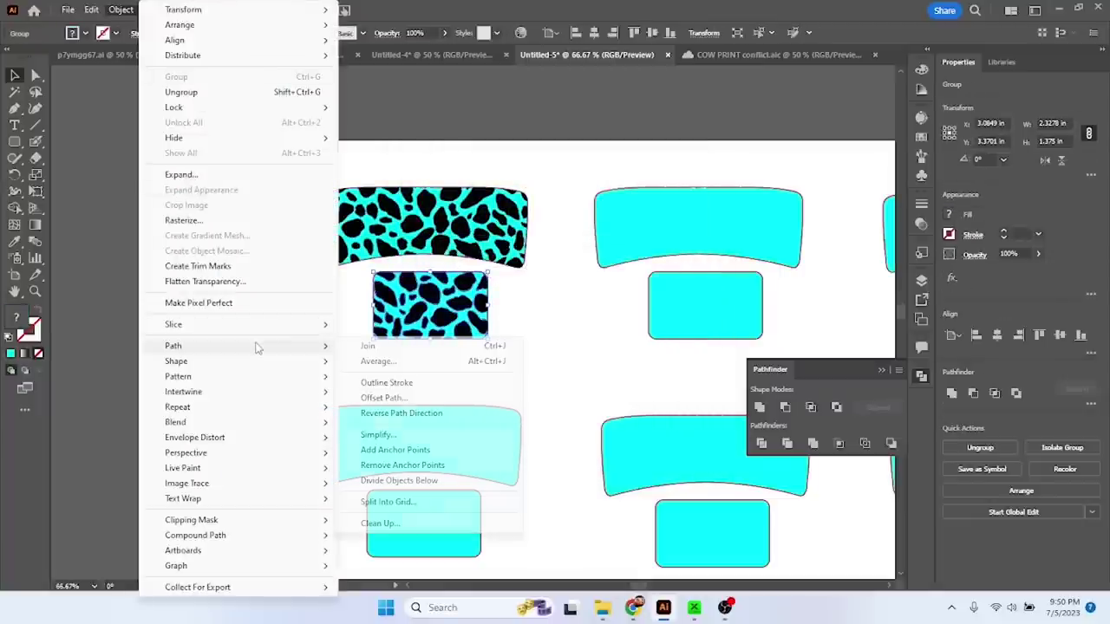
click(244, 219)
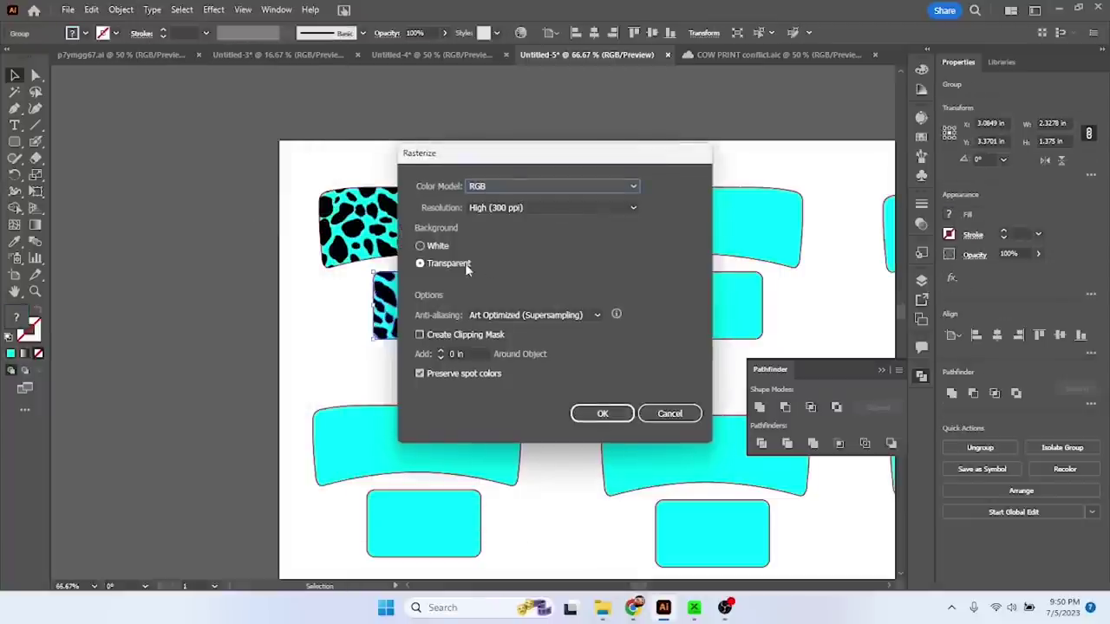
click(600, 414)
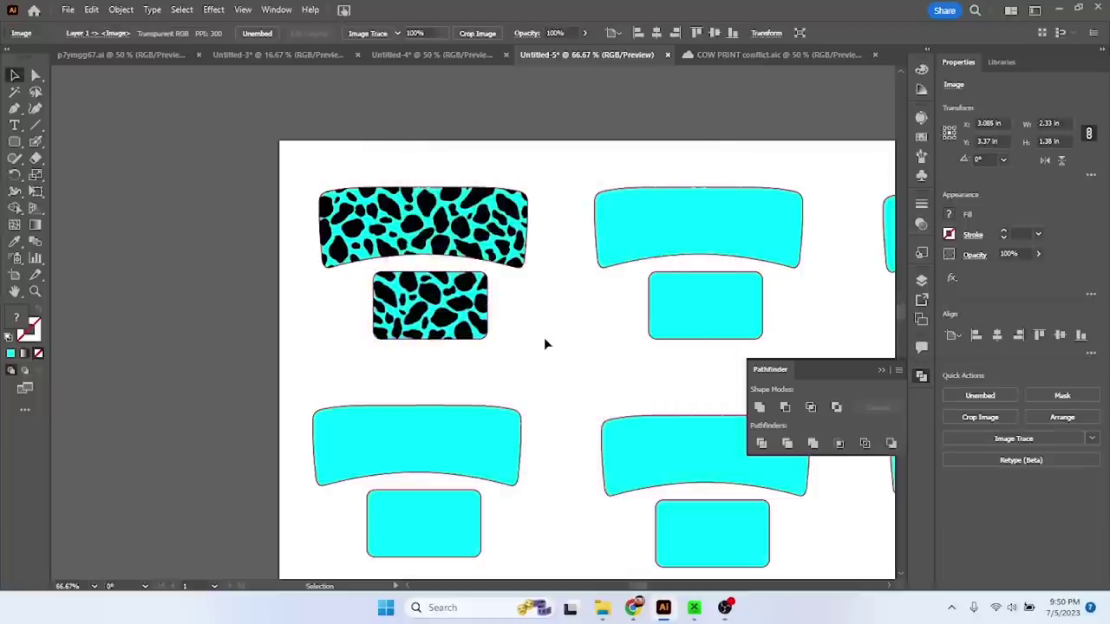
click(544, 337)
- Set the fill of the first curved outline and its small rounded rectangle to none
click(500, 216)
shift+click(497, 209)
click(949, 217)
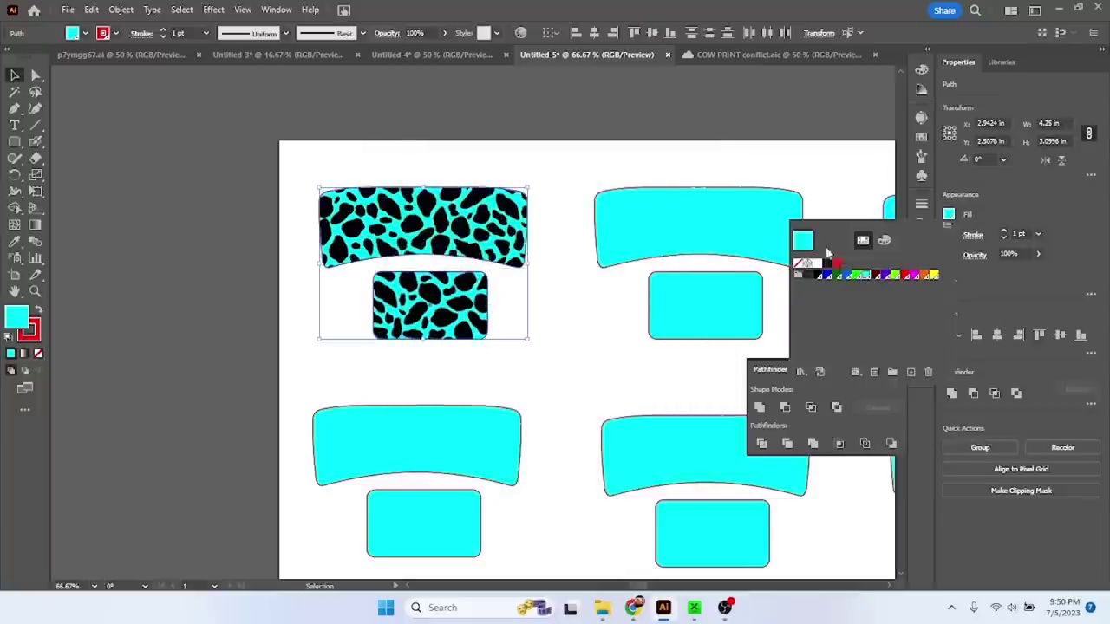
click(800, 263)
click(557, 303)
- Place LEOPARD PRINT.png from the ANIMAL PRINTS folder at the second curved outline, scale it down and duplicate it
scroll(556, 303, right, 3)
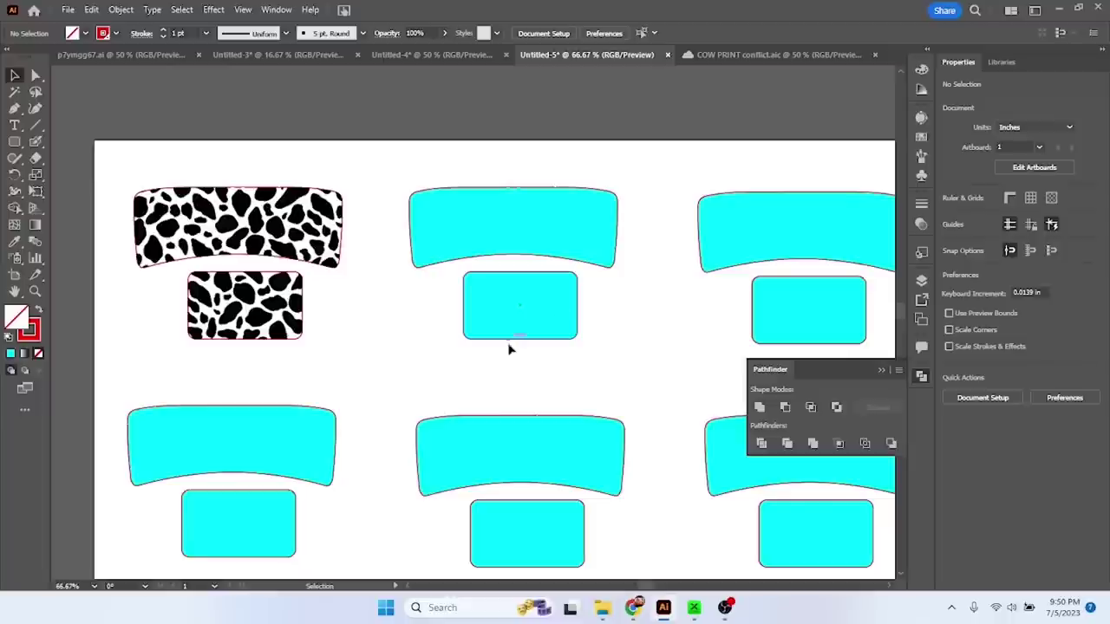
click(602, 607)
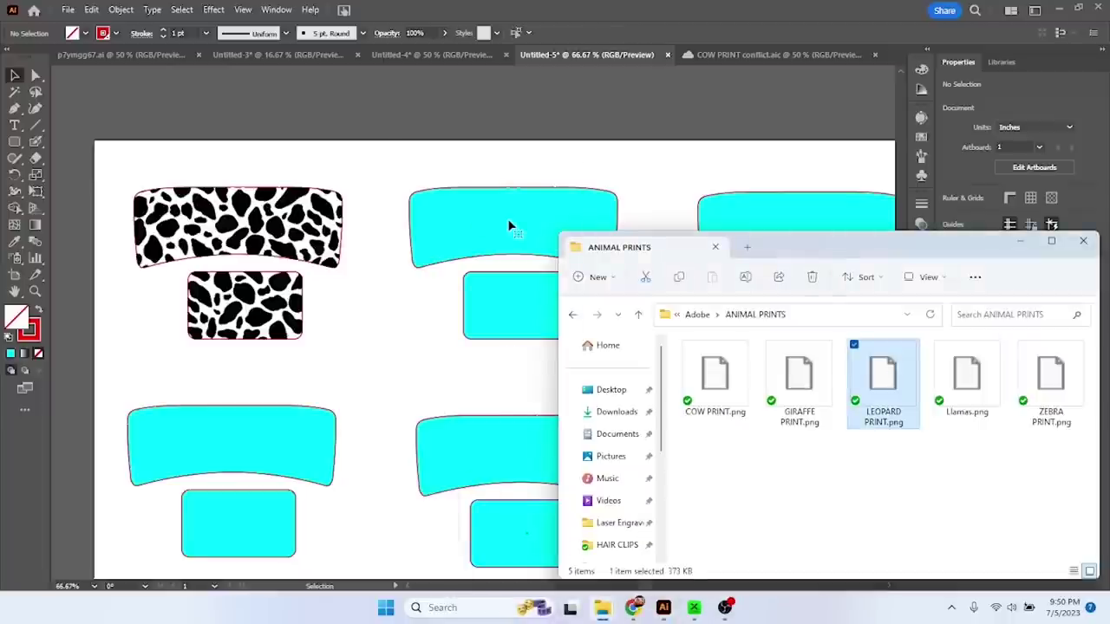
drag(508, 223, 507, 220)
drag(731, 220, 488, 217)
key(ctrl+c)
key(ctrl+v)
drag(501, 292, 582, 197)
- Line up the two leopard print images side by side across the second curved outline
scroll(588, 198, up, 3)
scroll(510, 218, down, 4)
shift+click(395, 214)
click(658, 163)
click(416, 219)
shift+click(387, 222)
drag(623, 232, 656, 237)
- Group the two leopard images and place a duplicate of the group below, over the small rounded rectangle
click(968, 420)
click(694, 269)
click(479, 162)
click(483, 227)
mouse_move(480, 162)
mouse_down()
mouse_move(490, 288)
mouse_move(483, 148)
mouse_up()
alt+drag(565, 144, 555, 417)
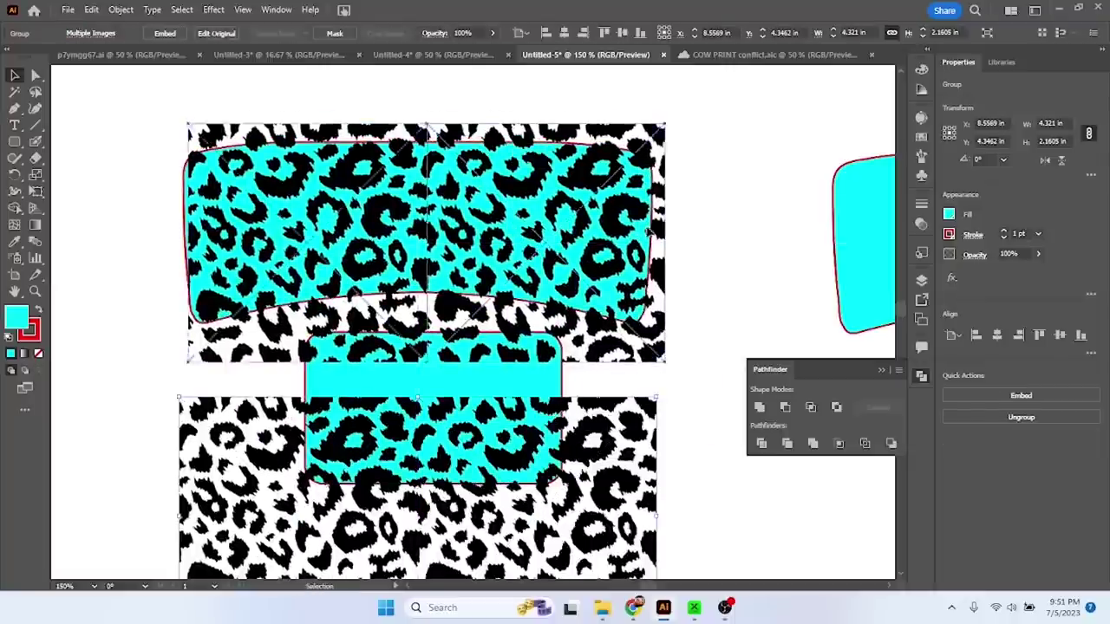
- Center the upper leopard group on the second curved outline, and select both with the outline in front
drag(641, 247, 578, 230)
click(634, 228)
drag(520, 201, 582, 208)
key(ctrl+[)
click(583, 207)
shift+click(614, 126)
- Try to envelope-distort the upper leopard group into the shape of the curved outline
click(121, 11)
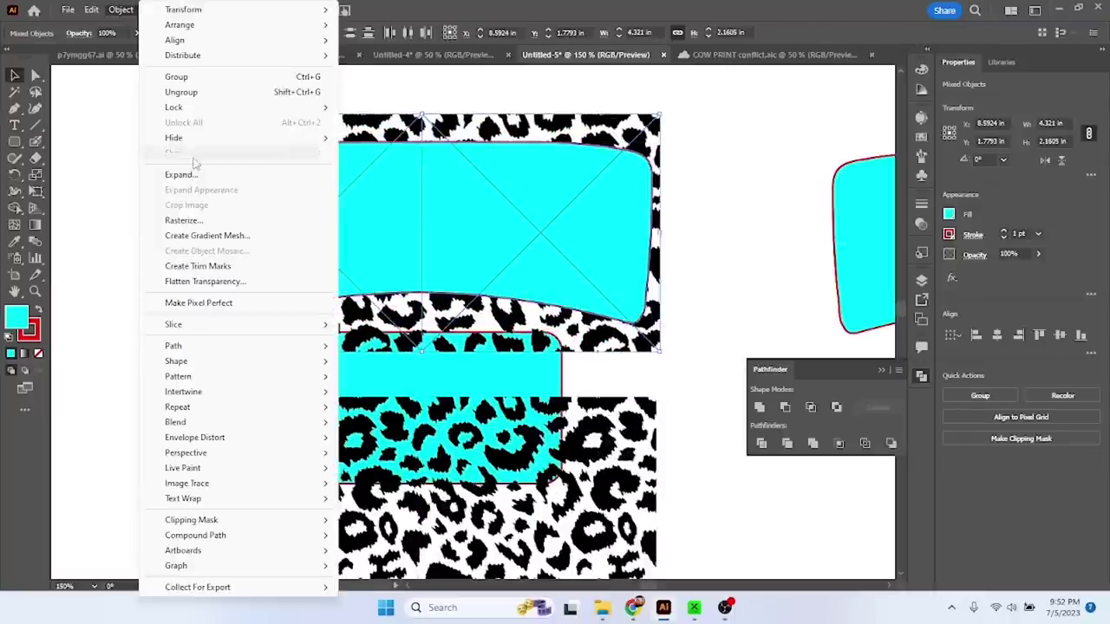
mouse_move(230, 347)
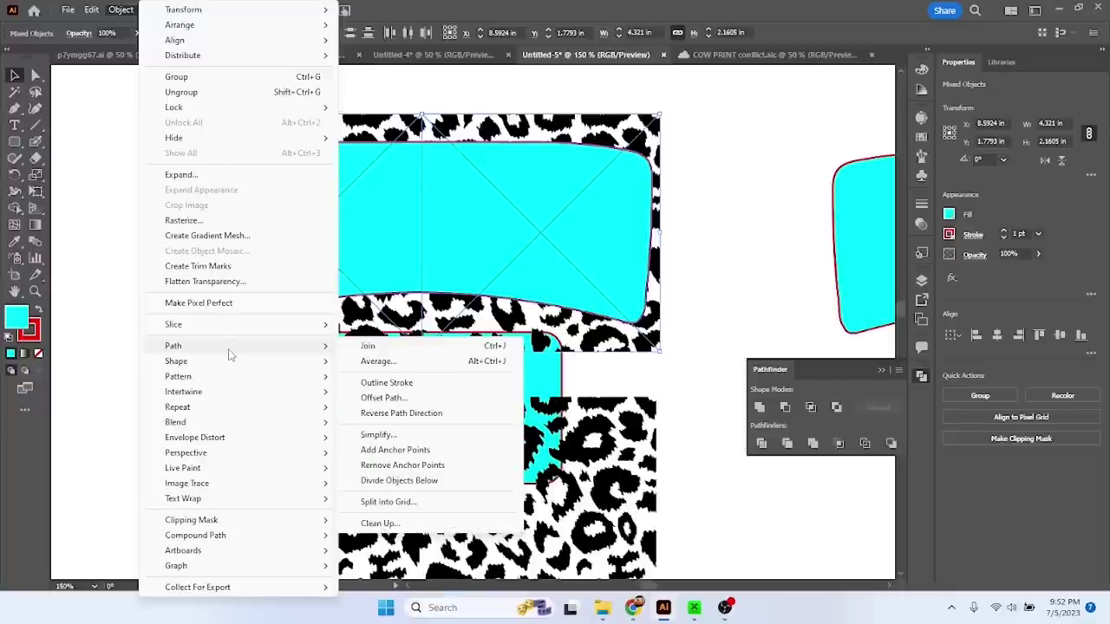
mouse_move(228, 379)
mouse_move(222, 440)
click(408, 468)
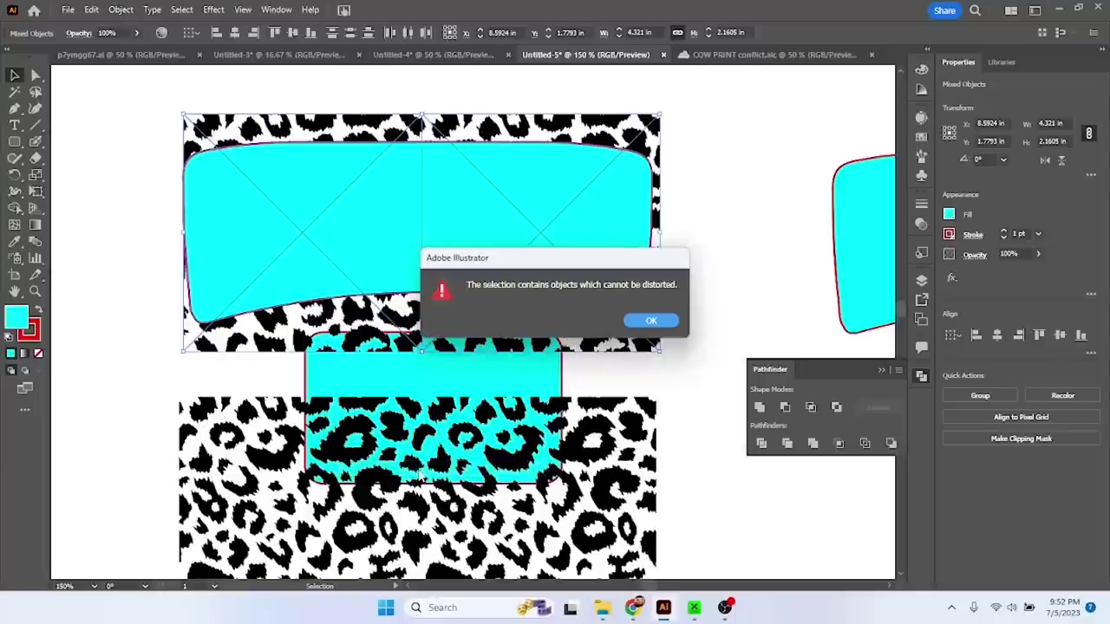
click(649, 321)
- Make a clipping mask from the curved outline and the upper leopard group
click(121, 10)
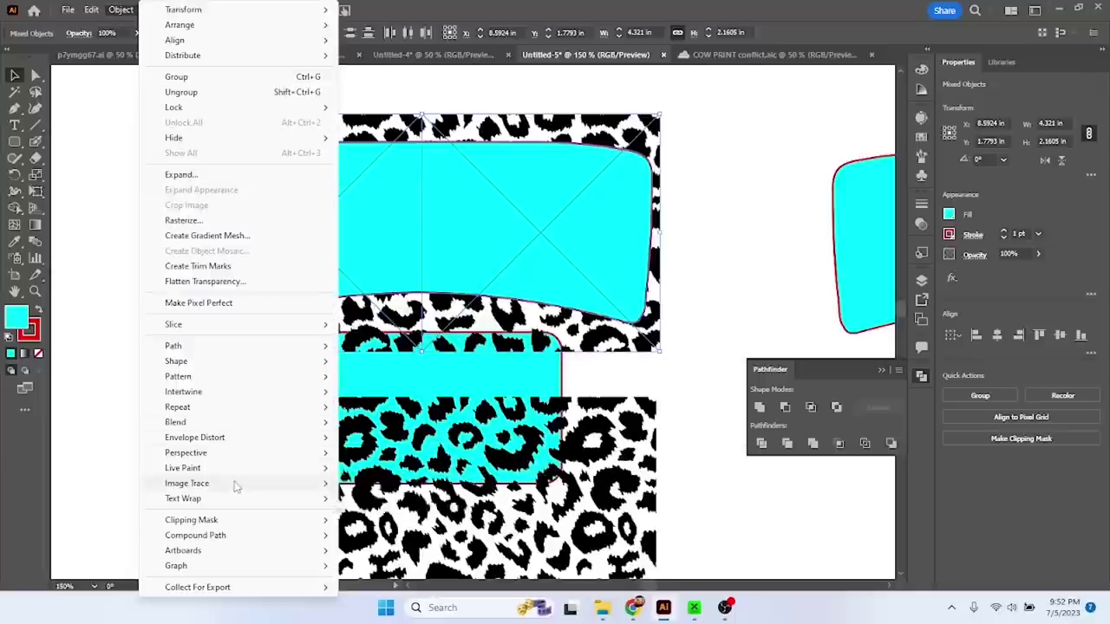
mouse_move(235, 527)
click(426, 528)
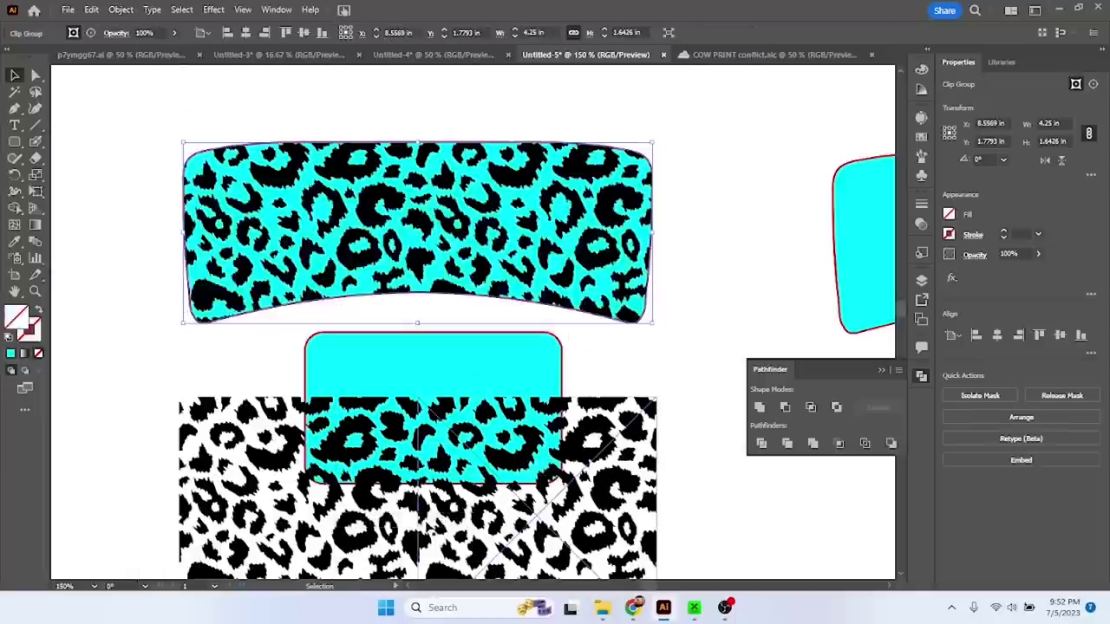
- Move the lower leopard group over the small rounded rectangle and make a clipping mask from that rectangle and the group
click(650, 312)
click(553, 374)
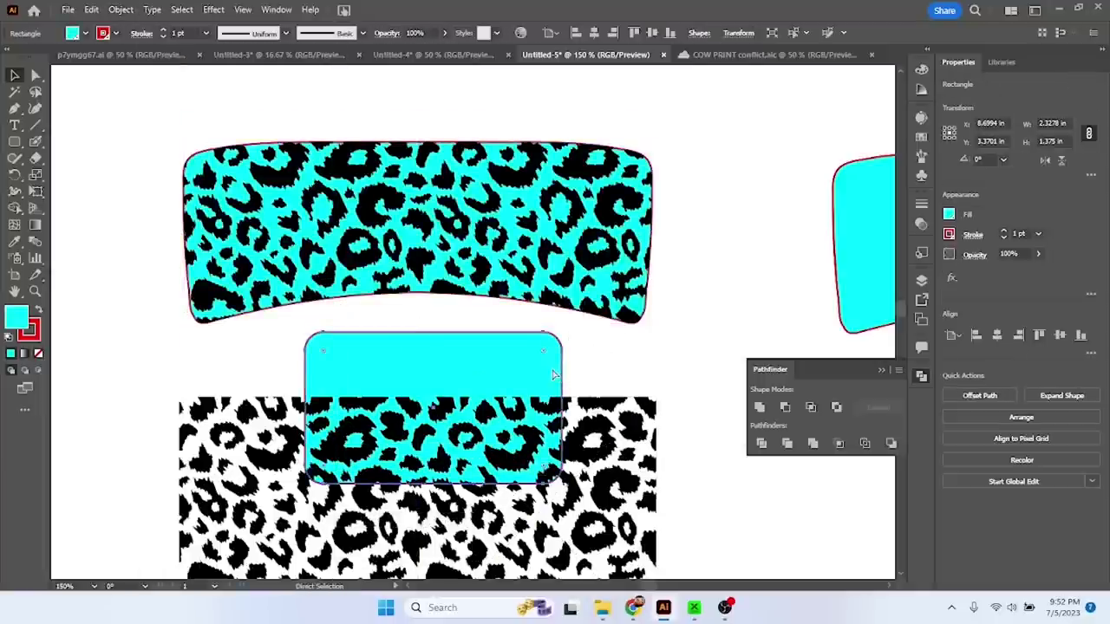
drag(558, 451, 565, 384)
click(557, 419)
shift+click(617, 425)
click(993, 441)
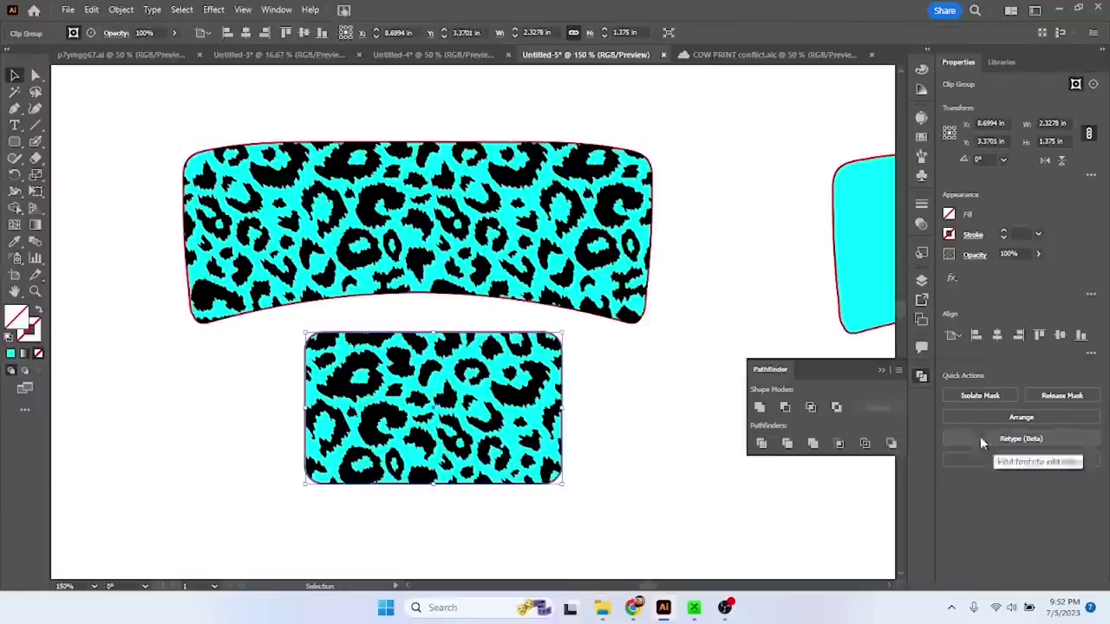
- Rasterize the leopard-filled curved clip group
click(564, 217)
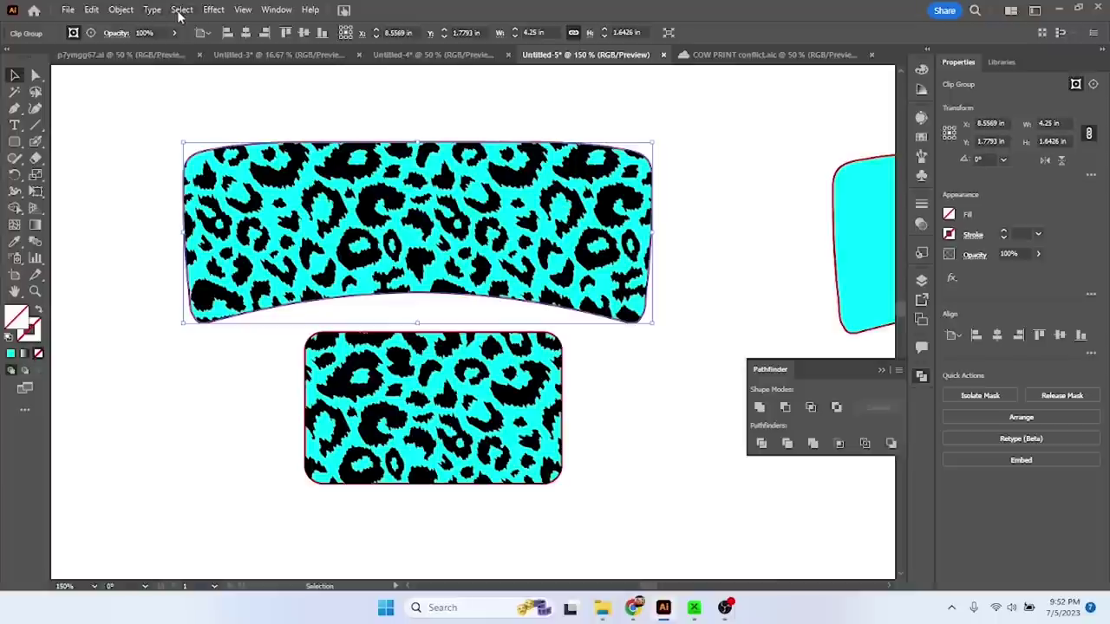
click(112, 11)
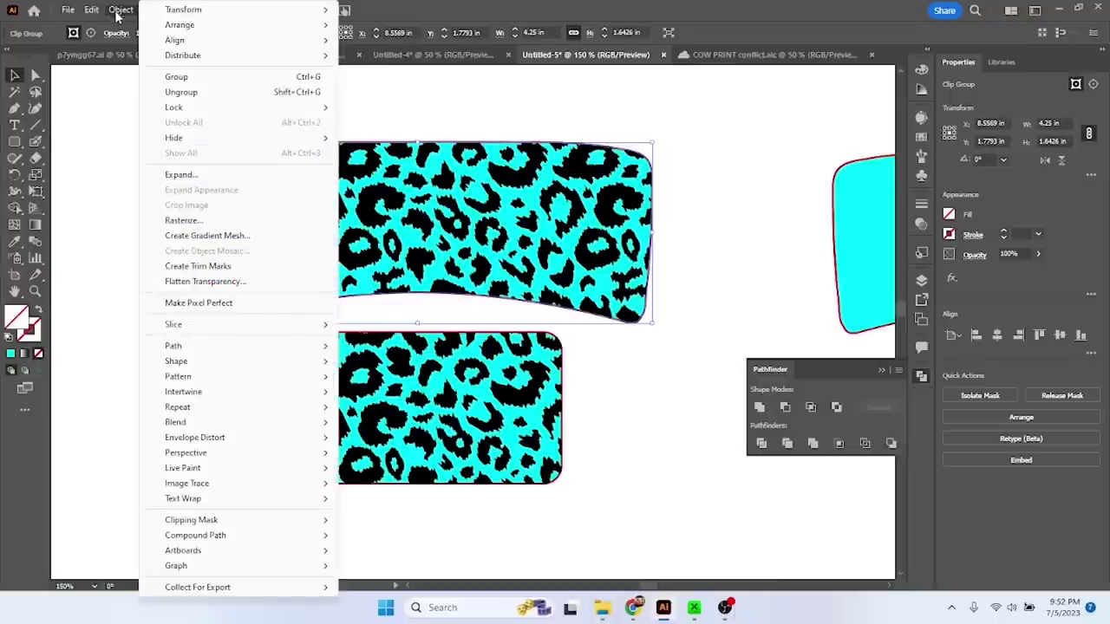
click(197, 220)
click(436, 267)
click(601, 413)
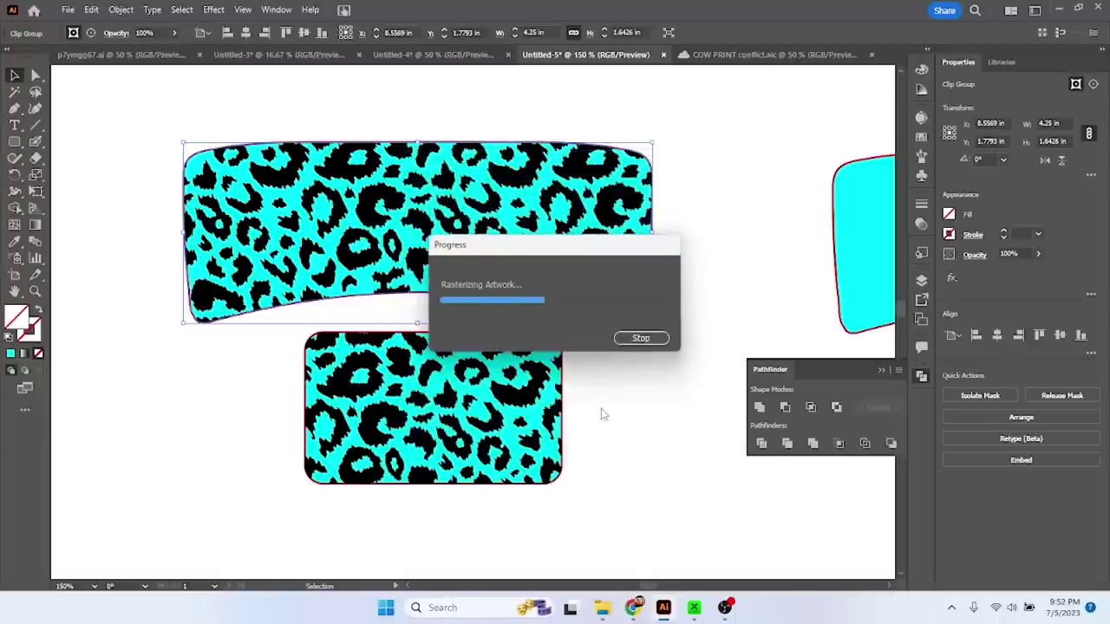
- Rasterize the leopard-filled small rectangle clip group in RGB at High (300 ppi) with a transparent background
drag(585, 382, 542, 381)
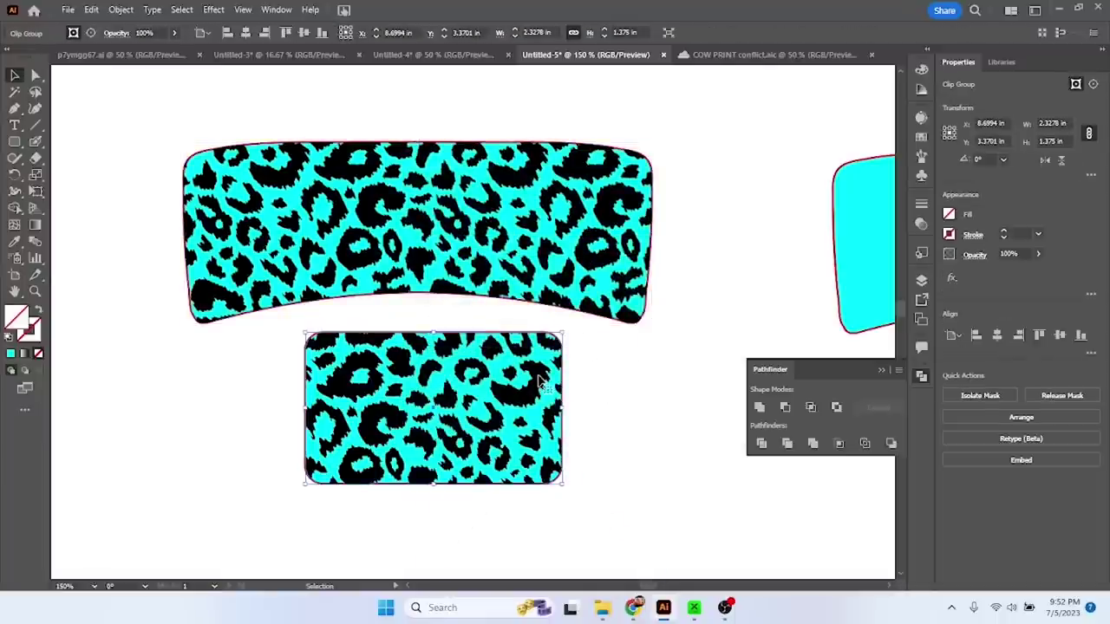
click(121, 10)
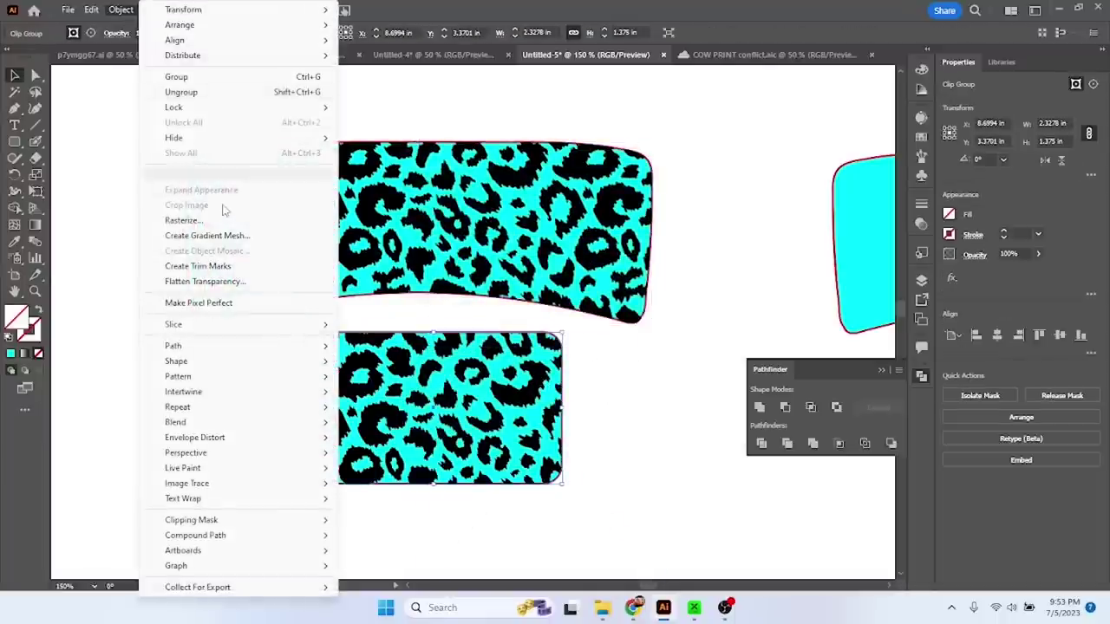
click(184, 221)
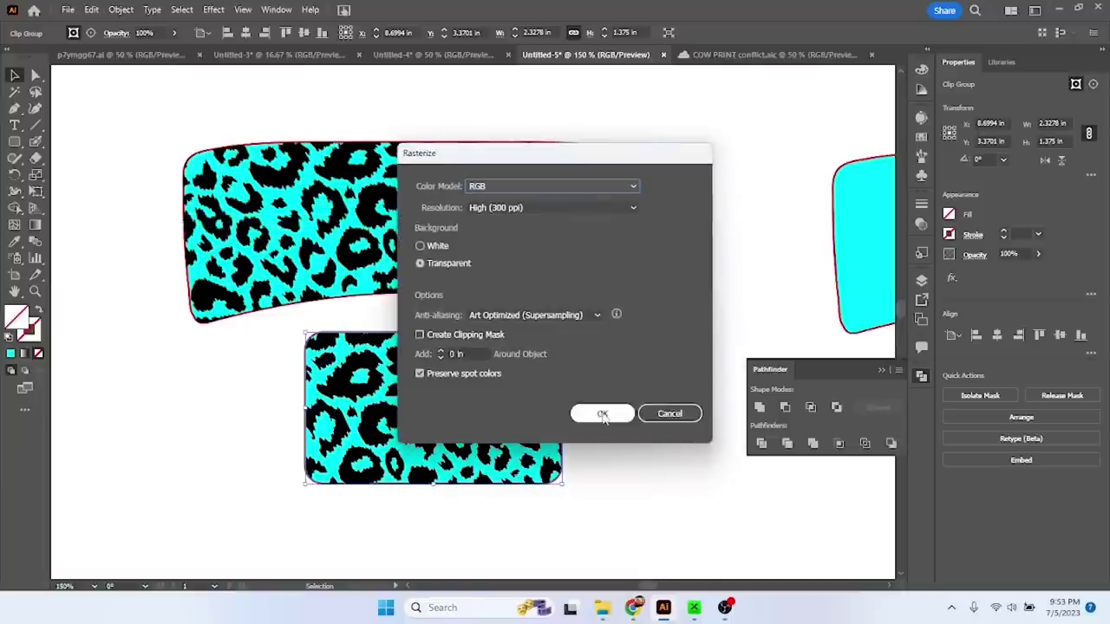
click(603, 414)
click(602, 411)
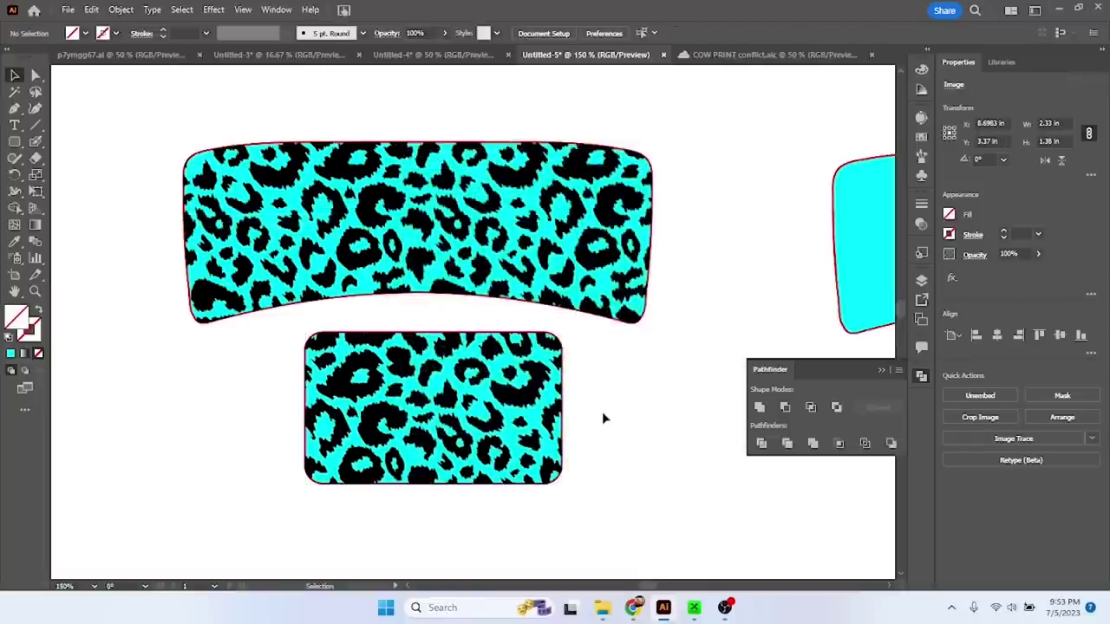
- Rotate the llama pattern image 90° and place it over the curved outline in the second row, third column
key(ctrl+space)
key(ctrl+minus)
key(ctrl+minus)
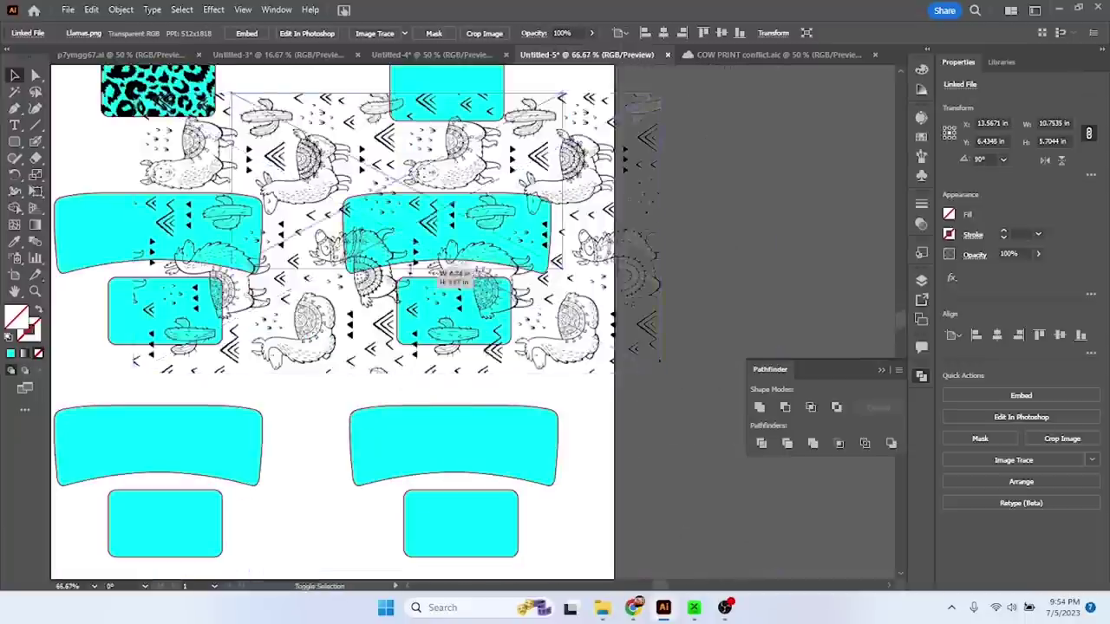
drag(410, 272, 410, 211)
drag(417, 135, 414, 441)
ctrl+click(502, 300)
drag(469, 217, 419, 217)
- Bring the curved outline to the front and make a clipping mask from it and the llama image
click(525, 243)
shift+click(471, 324)
key(ctrl+shift+])
drag(471, 148, 523, 147)
shift+click(544, 216)
key(ctrl+7)
- Position and scale the remaining llama image over the small rounded rectangle, and clip it to that shape
drag(520, 434, 529, 355)
click(454, 330)
drag(408, 261, 409, 274)
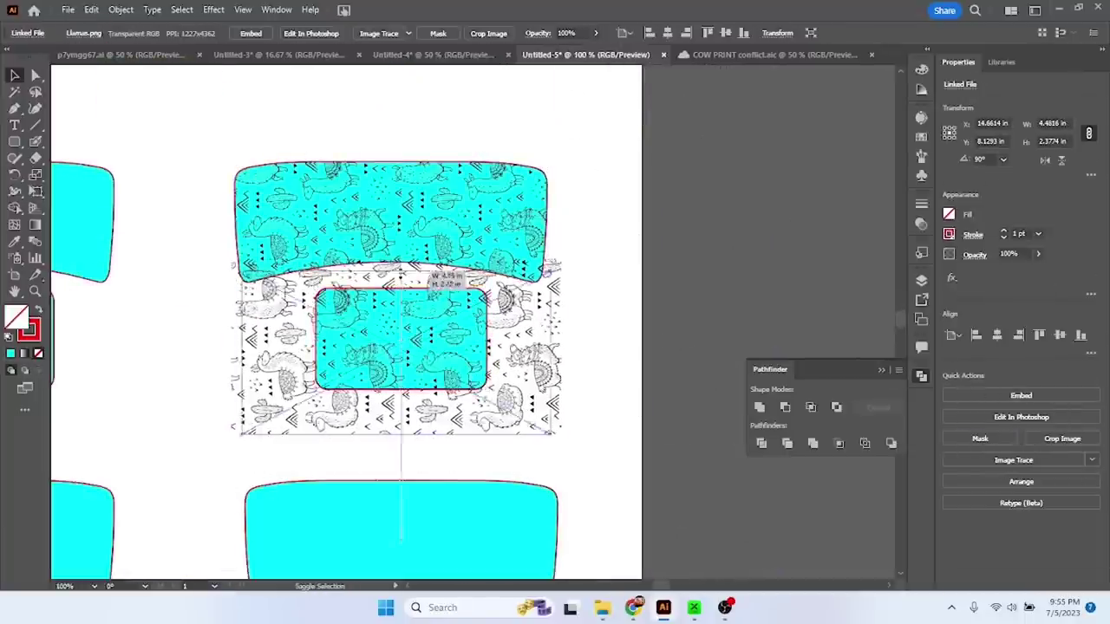
shift+click(489, 345)
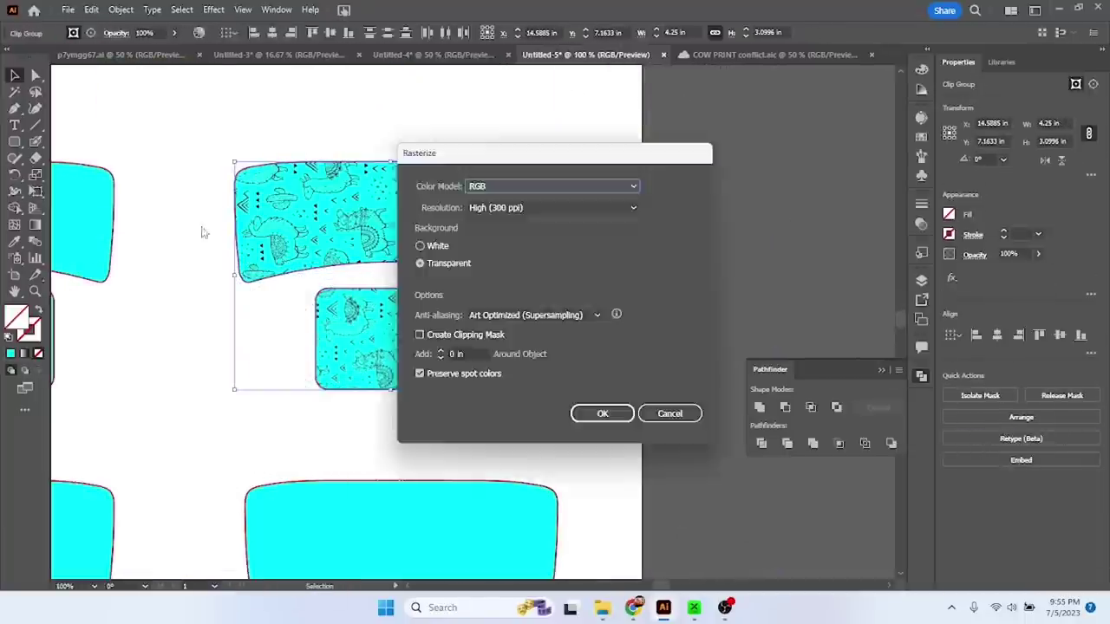
click(593, 413)
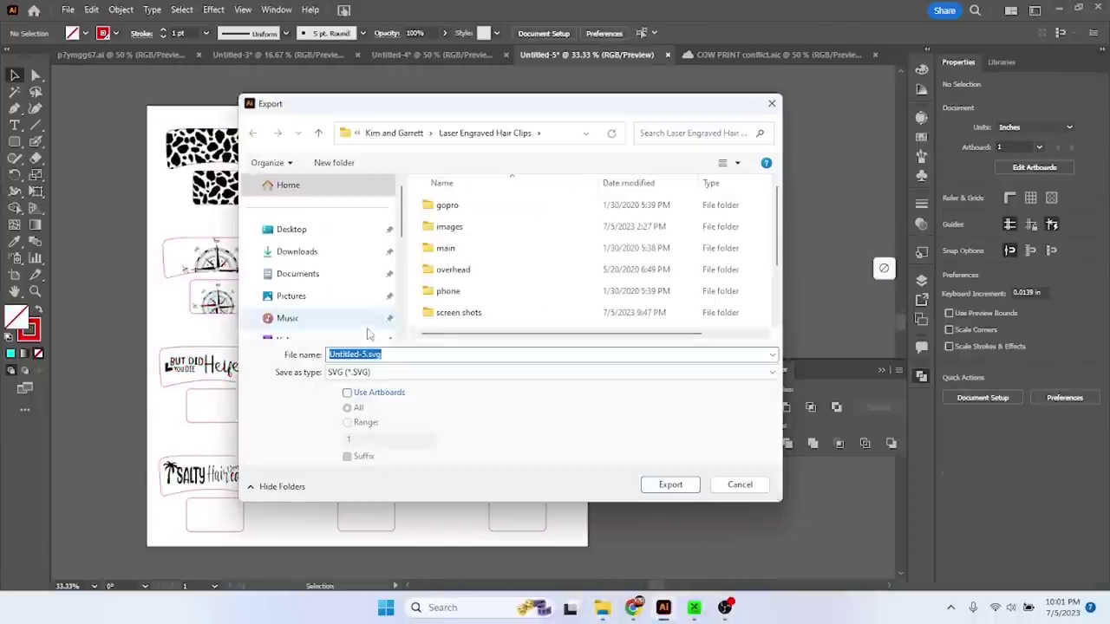
- Export the hair clip artwork as HAIR CLIPS.svg with inline styling, embedded images and 2 decimals
click(366, 354)
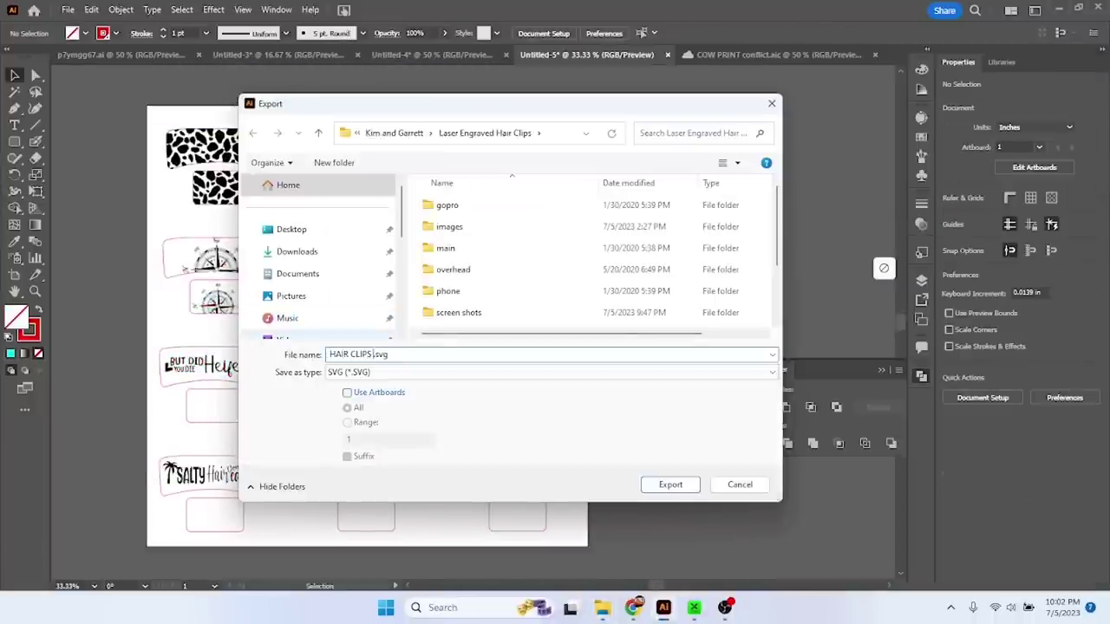
click(672, 484)
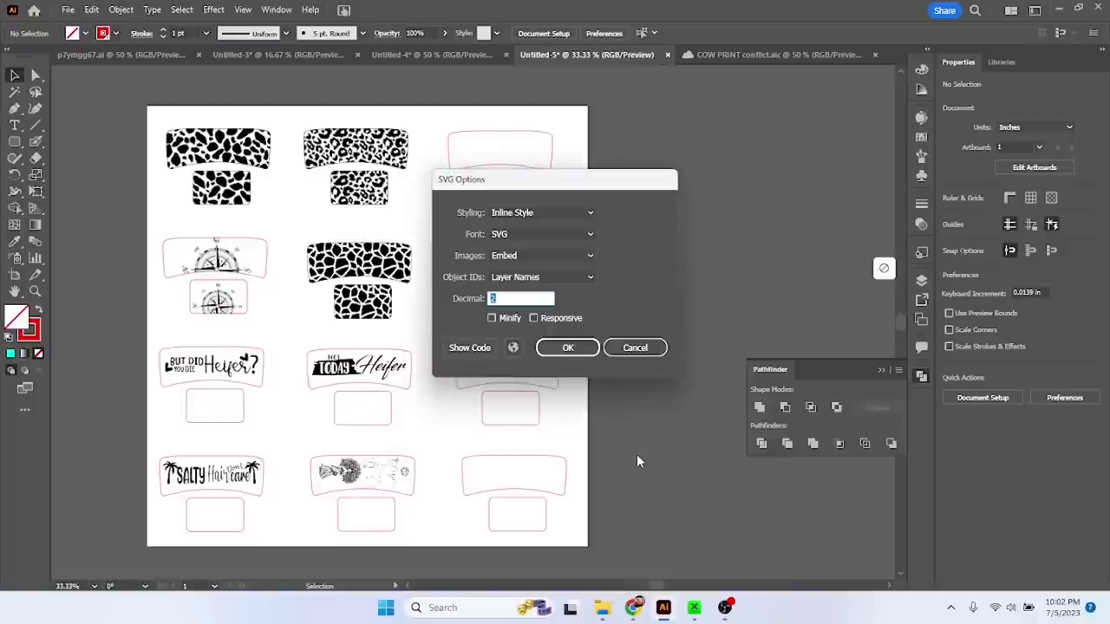
click(577, 350)
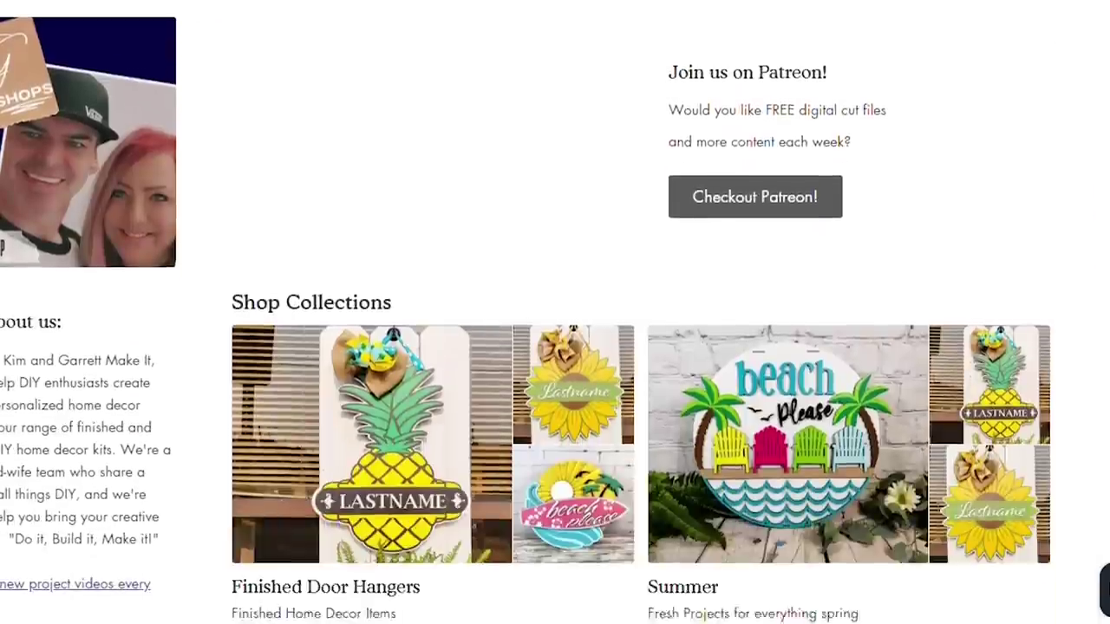
scroll(640, 312, down, 13)
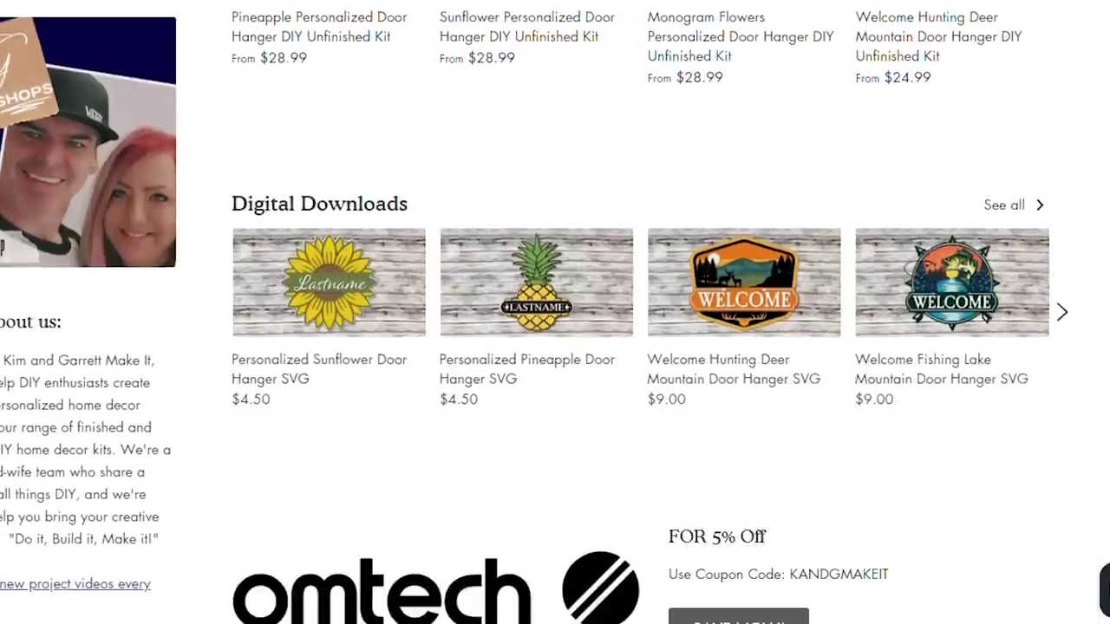